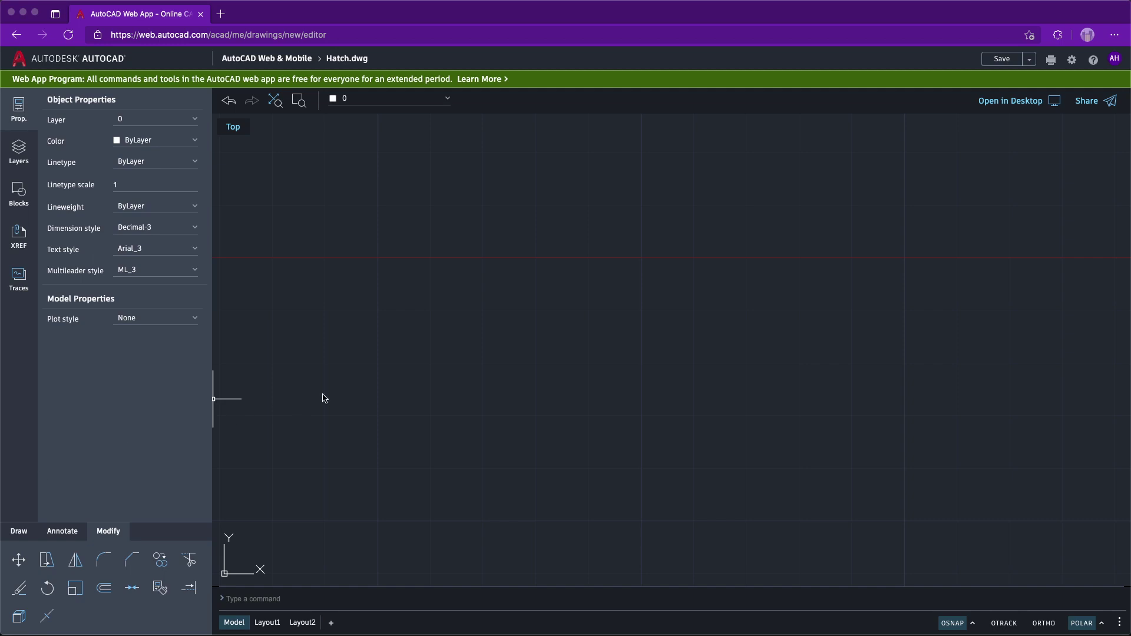
Step: Focus the empty Hatch.dwg drawing and switch the tool panel to the Draw tools
click(324, 399)
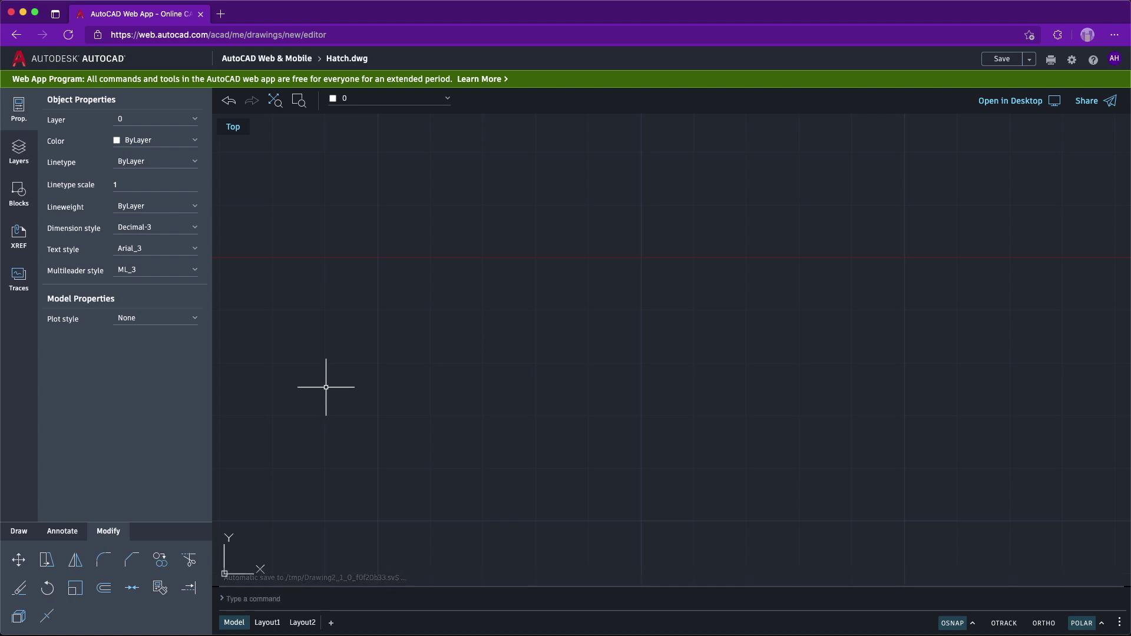
click(784, 313)
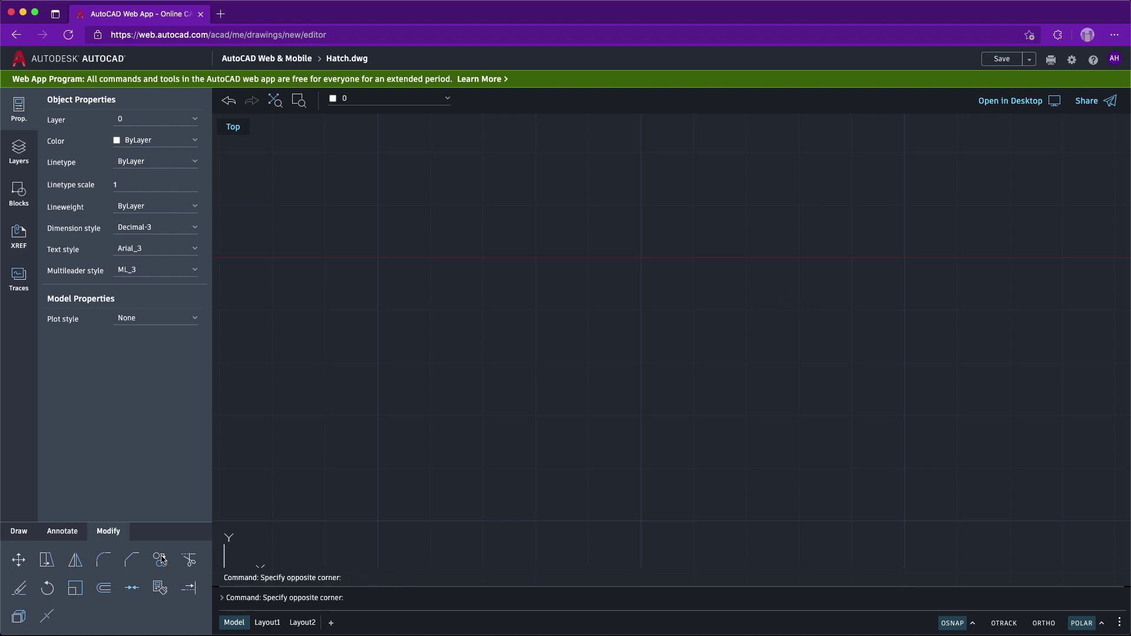
click(31, 532)
text(CIRCLE)
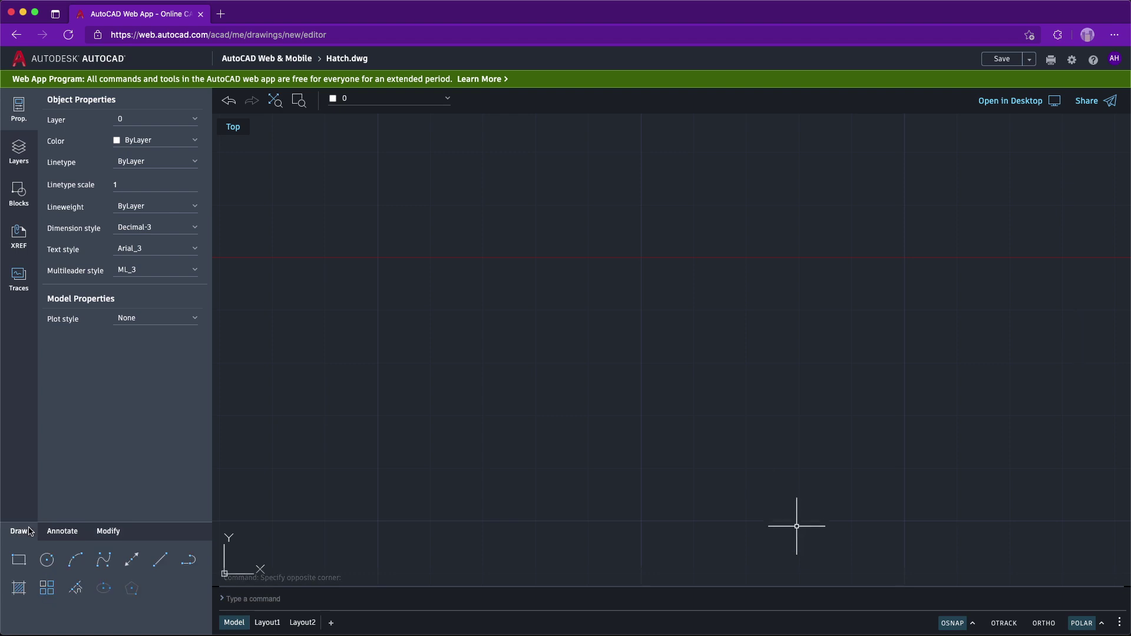
Step: Draw a horizontal line from 0,0 to a point to the right at 0°
click(159, 562)
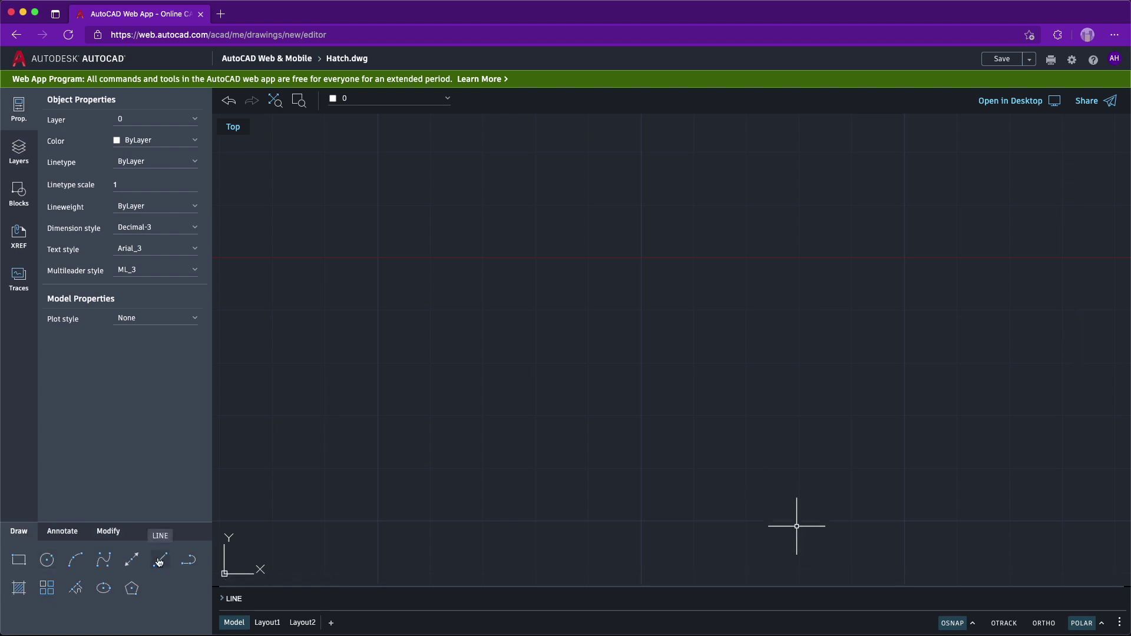
key(Escape)
key(Return)
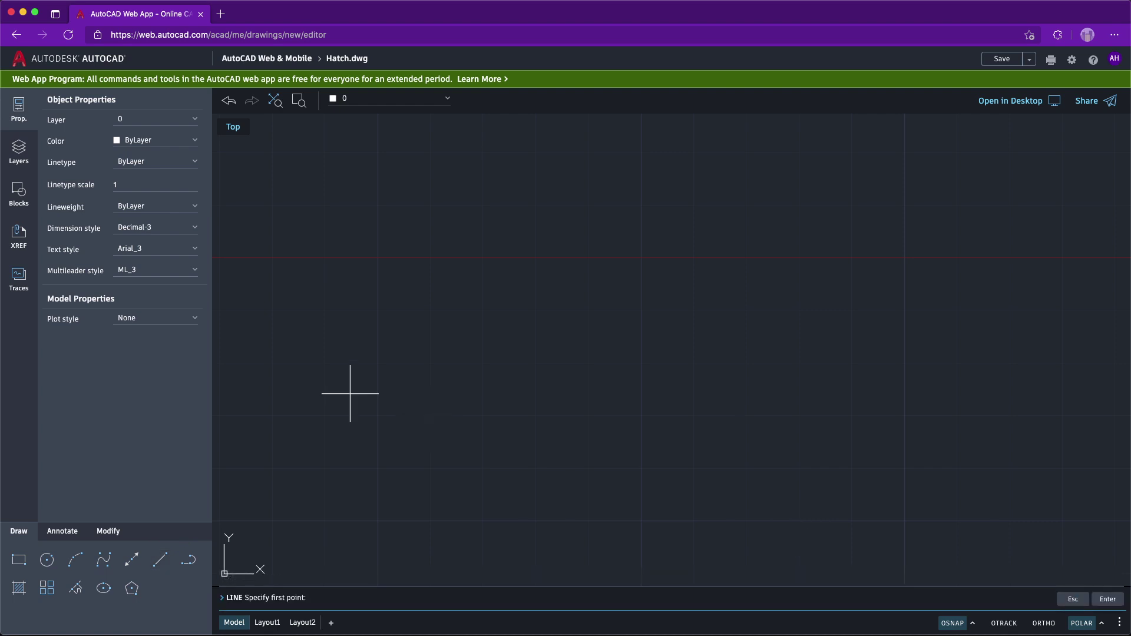
text(0,0)
key(Return)
text(0)
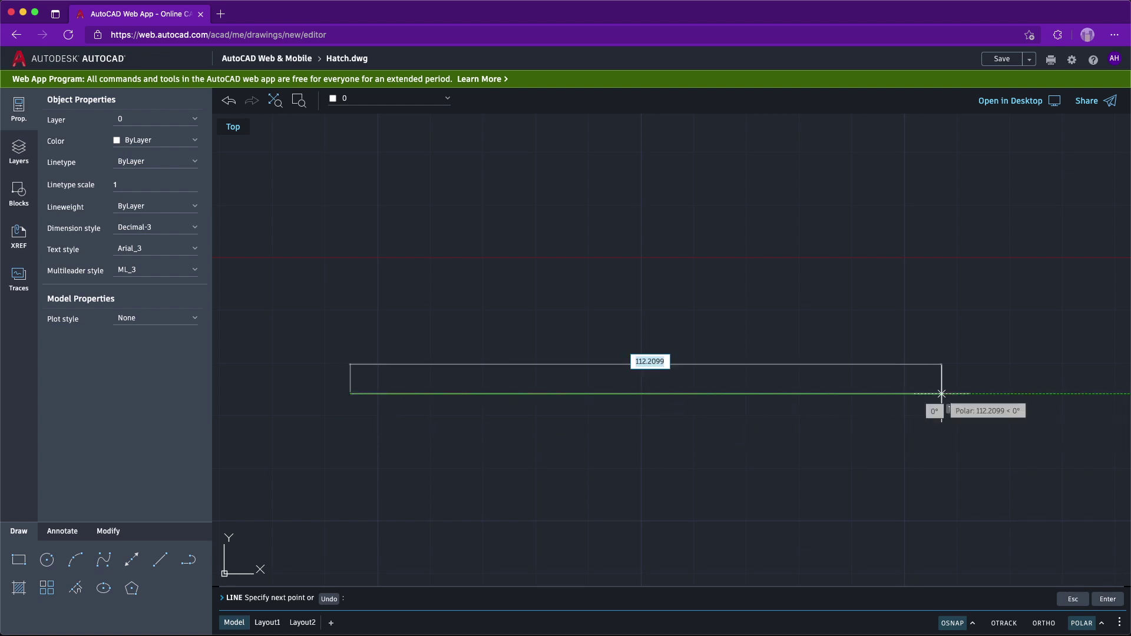
click(854, 393)
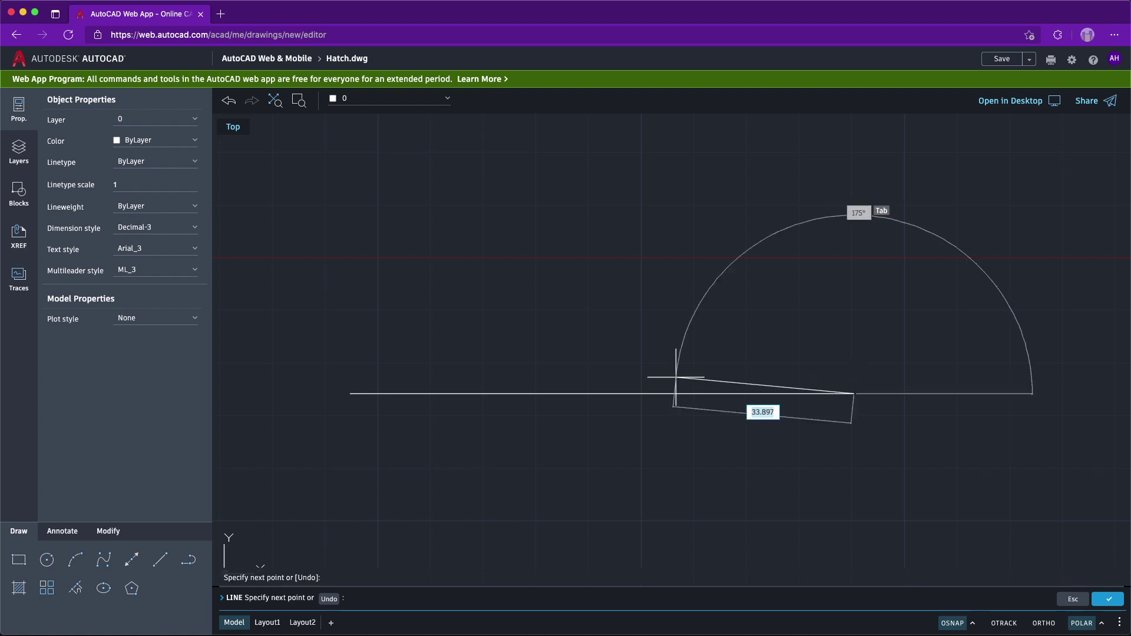
key(Escape)
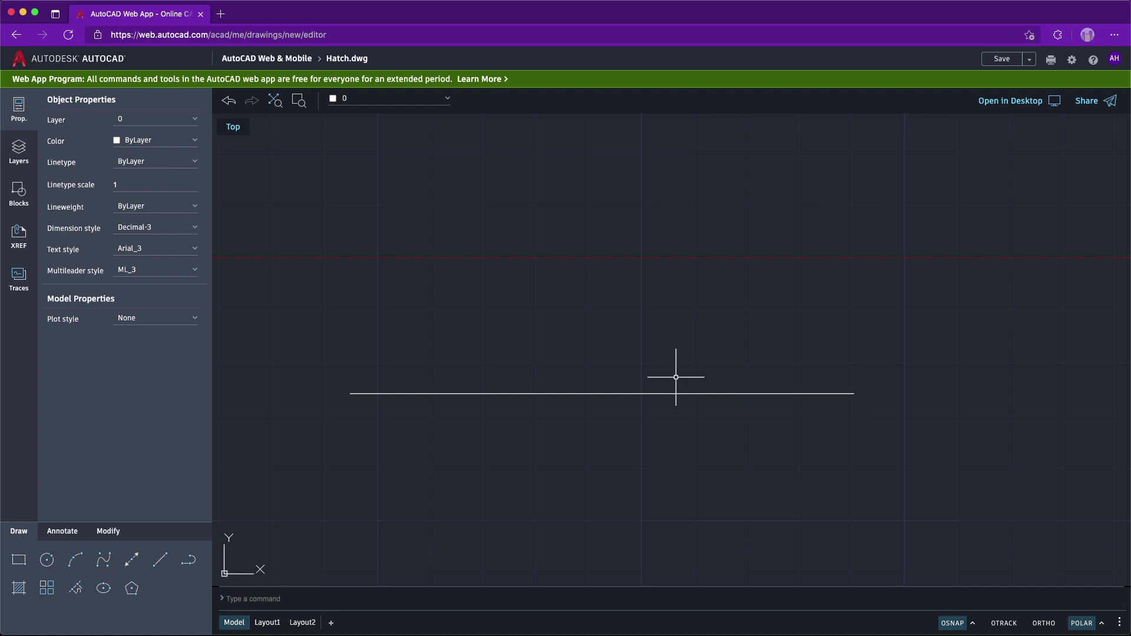
key(Escape)
Step: Abandon a stray circle command and start the SPLINE tool instead
click(47, 560)
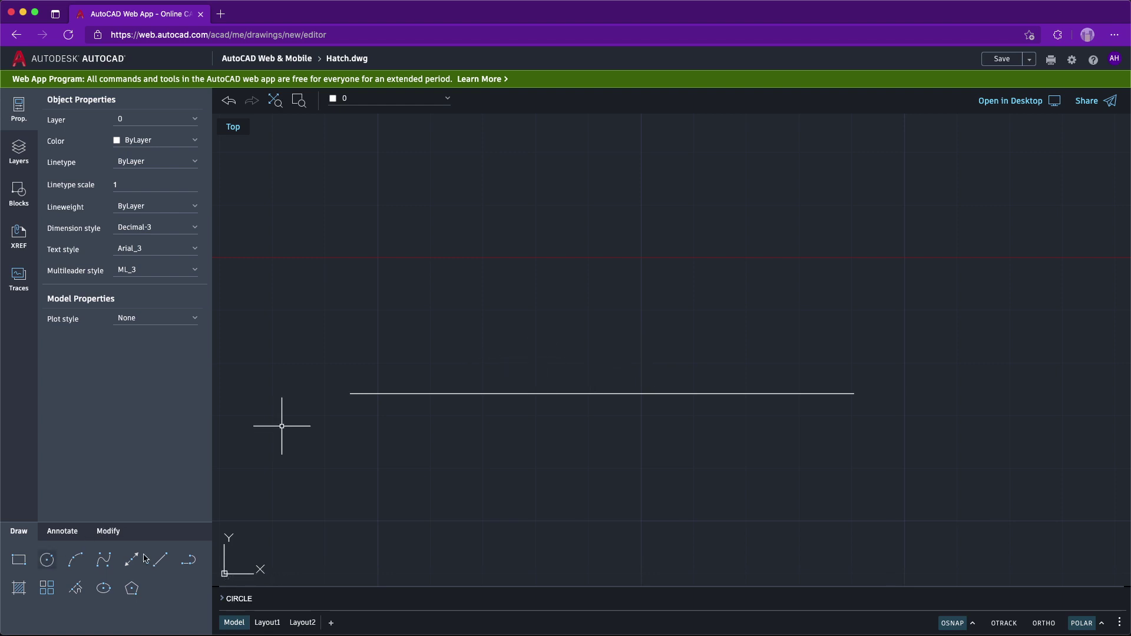
click(160, 560)
key(Escape)
click(104, 560)
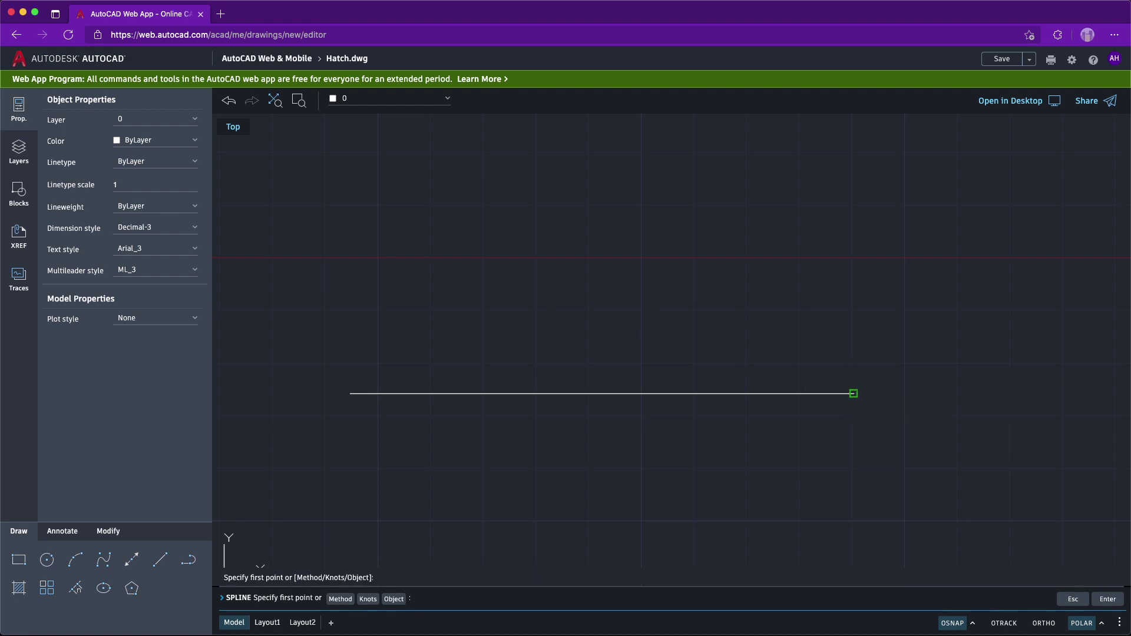
Step: Draw a spline from the line's right end through two points above to its left end
click(853, 393)
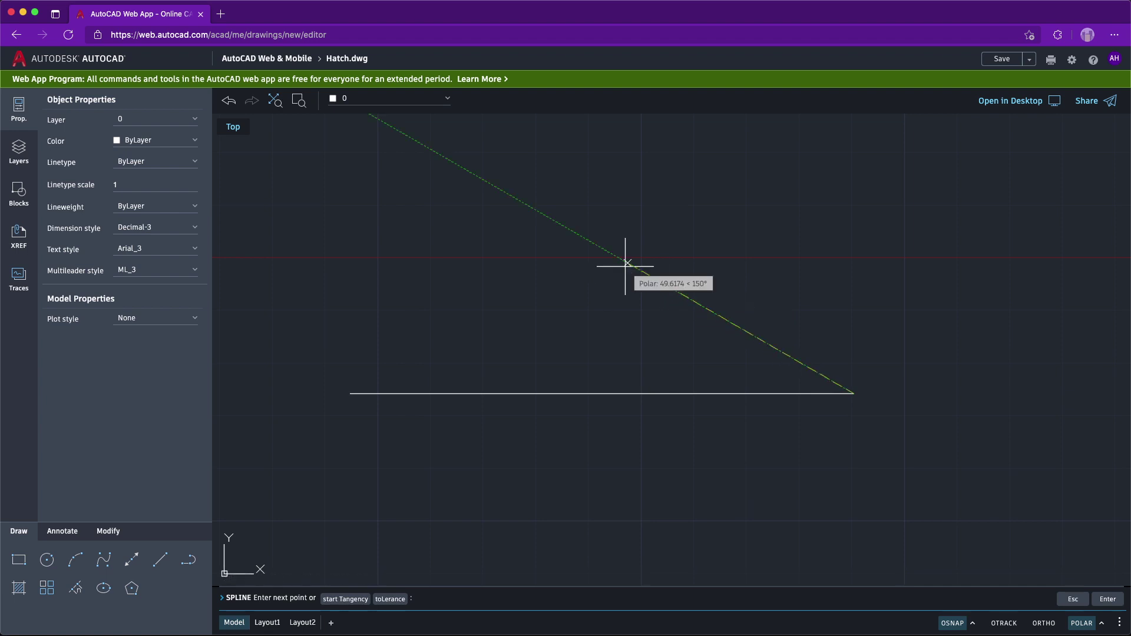
click(626, 263)
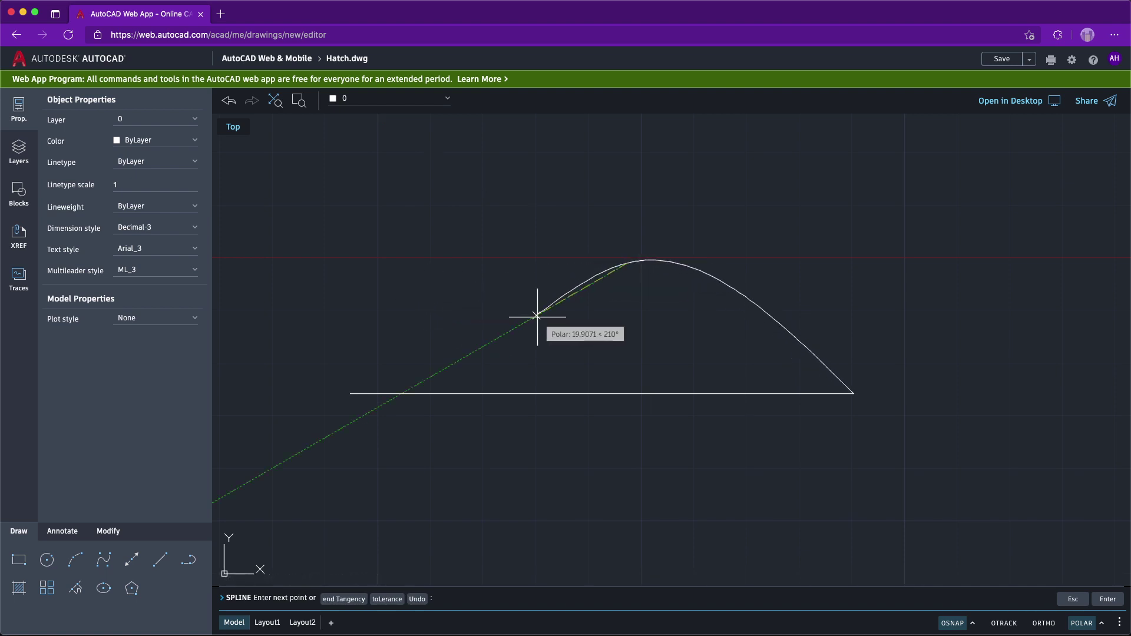
click(536, 316)
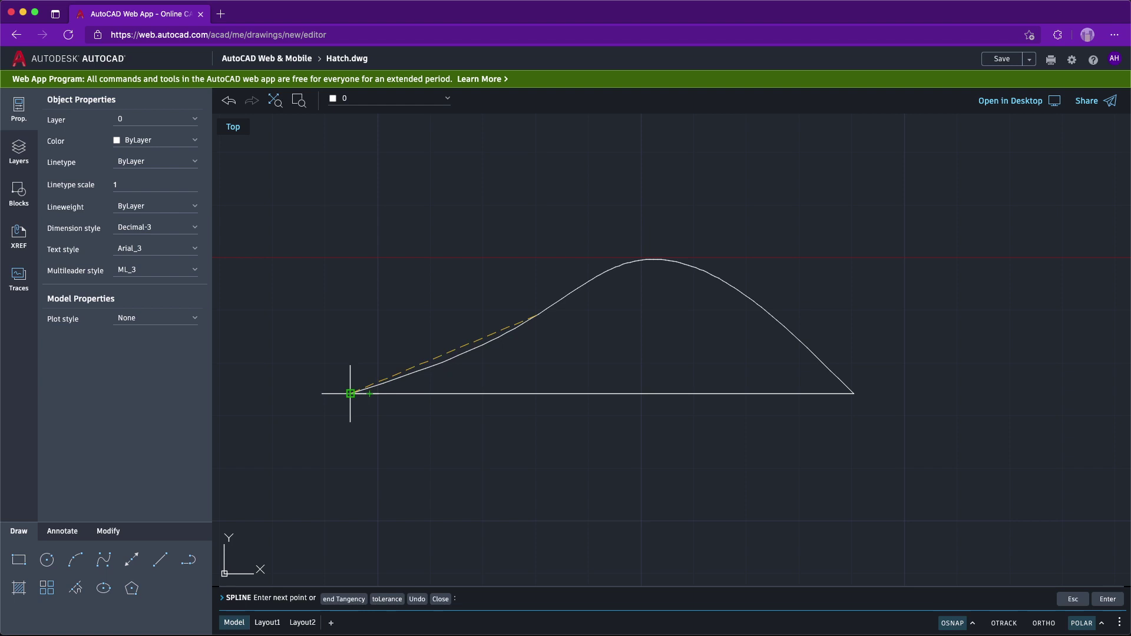
click(350, 393)
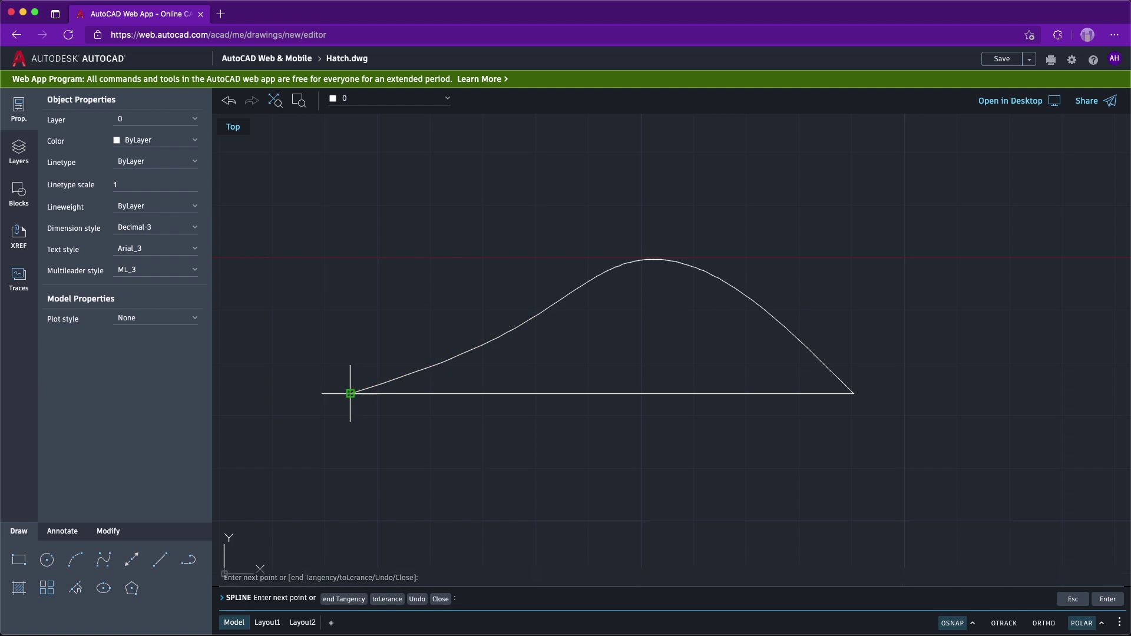
click(351, 393)
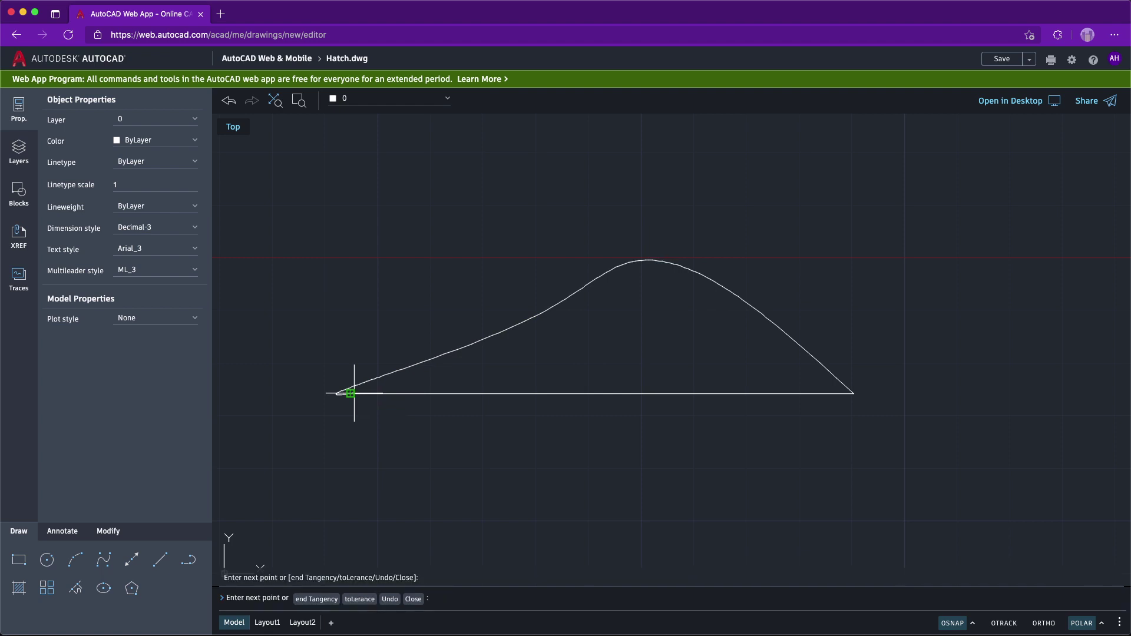
key(Return)
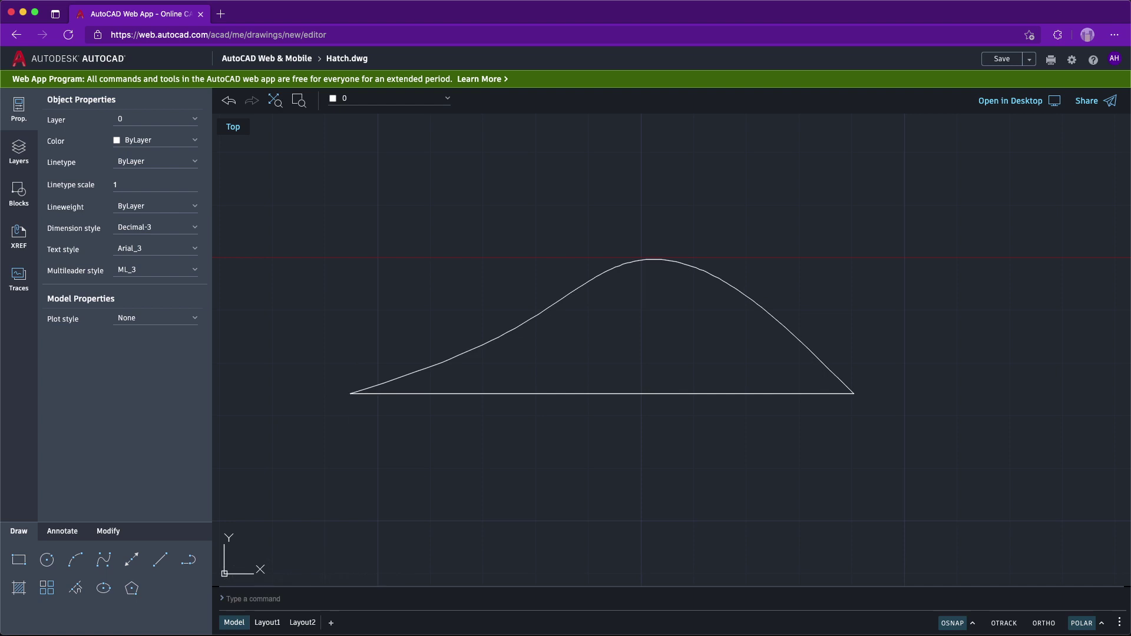
key(Escape)
Step: Mirror the arched spline about the line's two endpoints, keeping the original curve
click(724, 282)
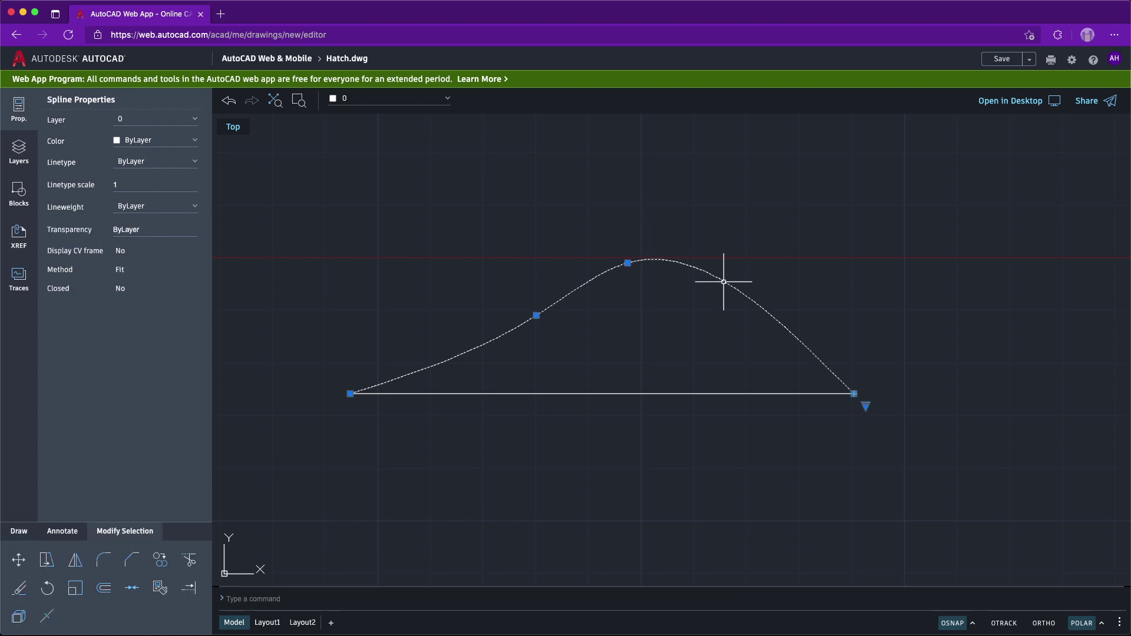
text(mirr)
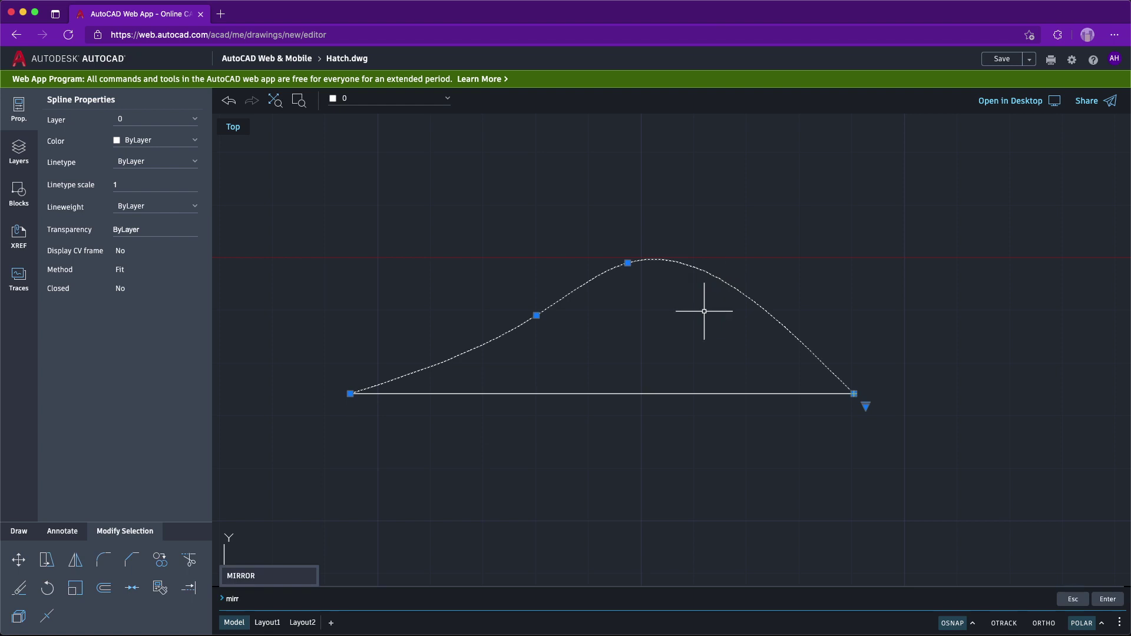
click(245, 579)
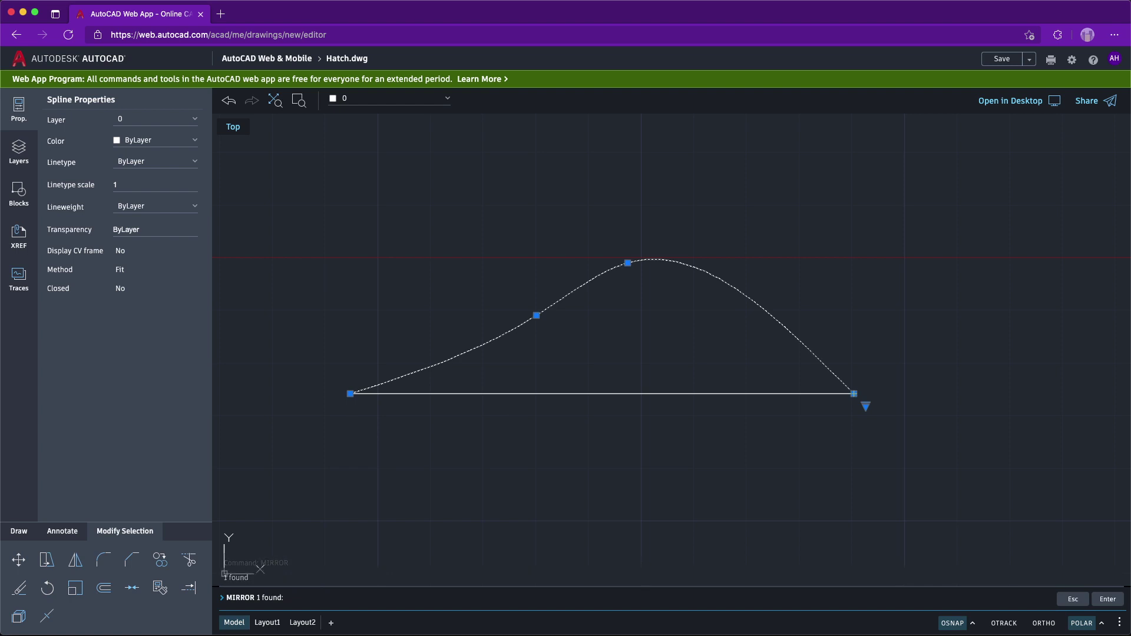
key(Return)
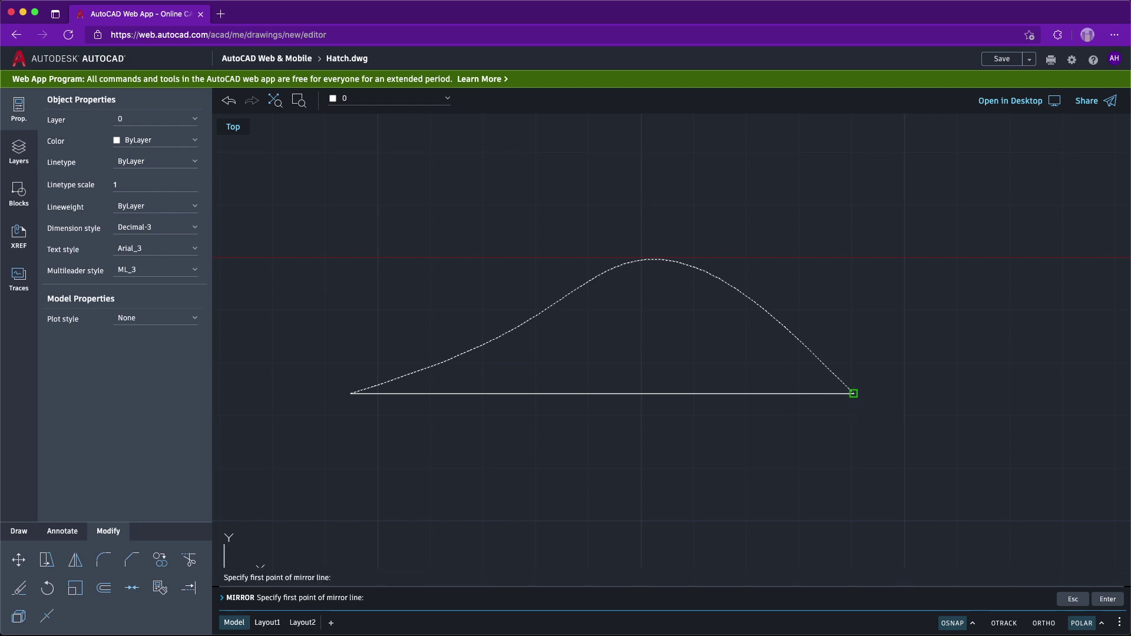
click(854, 393)
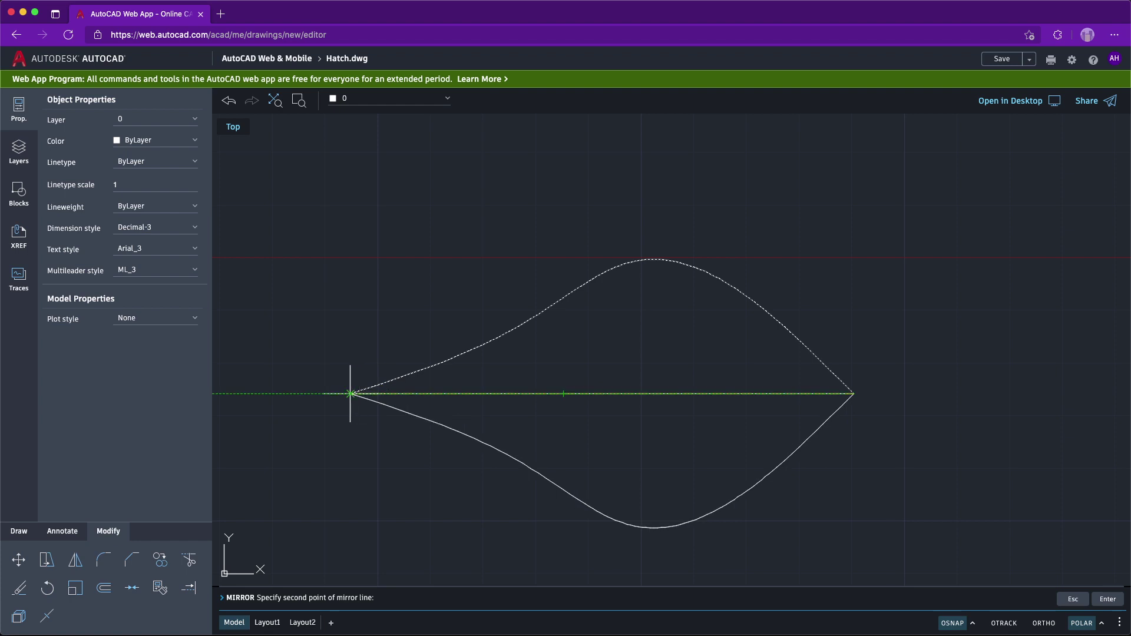
click(350, 393)
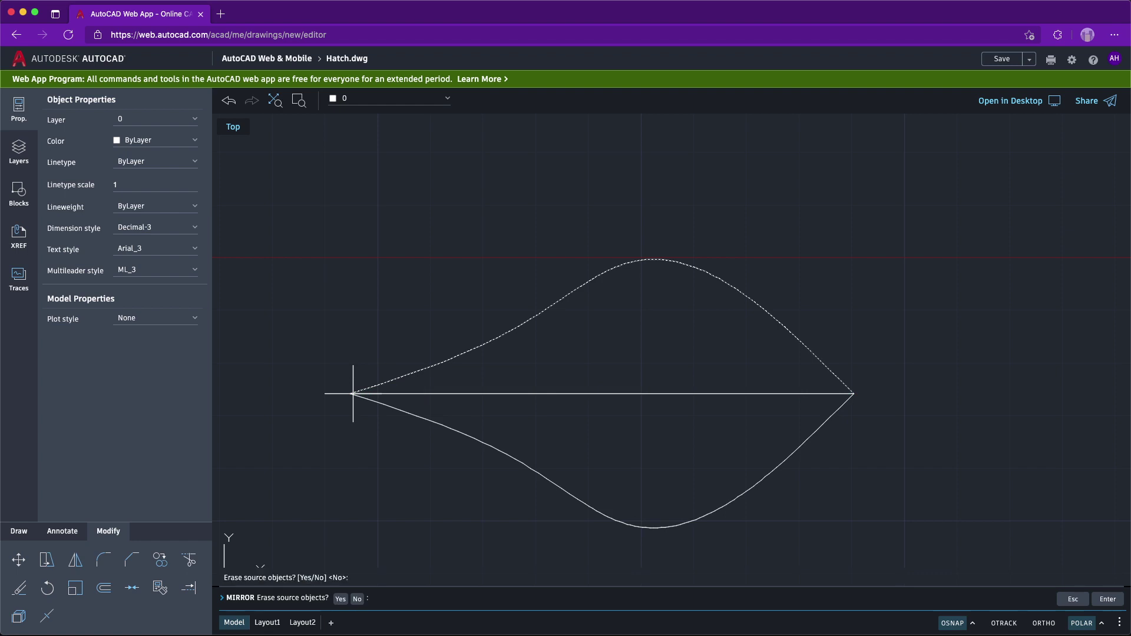
key(Return)
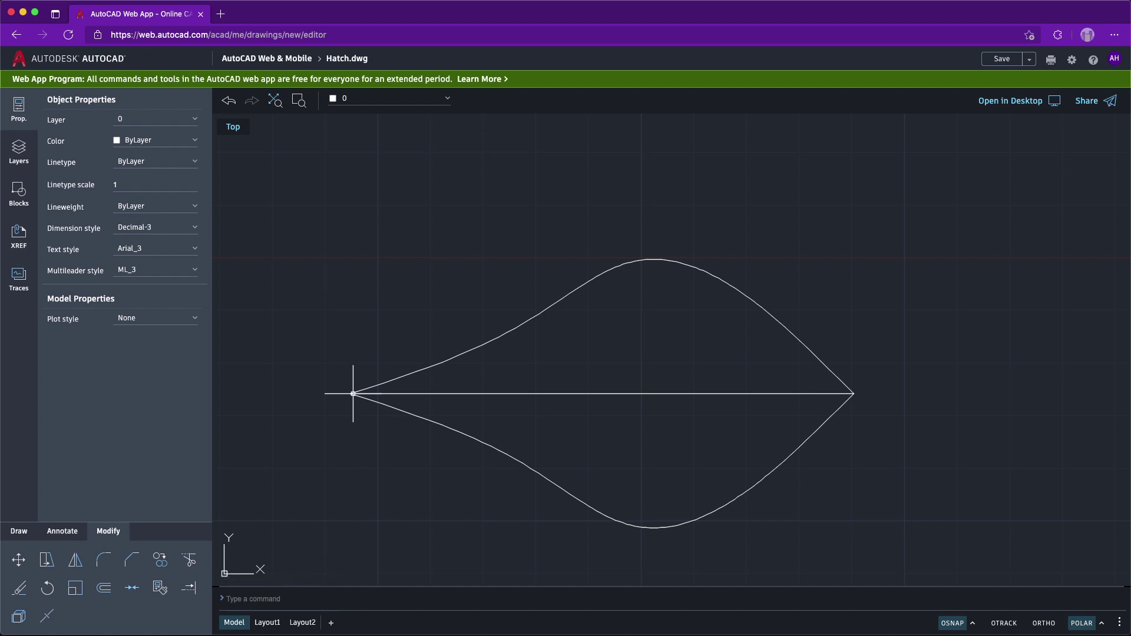
key(Escape)
Step: Zoom out, pan, and window-select the leaf's three curves, then type 'ar' for ARRAY
scroll(744, 384, down, 2)
scroll(744, 385, down, 2)
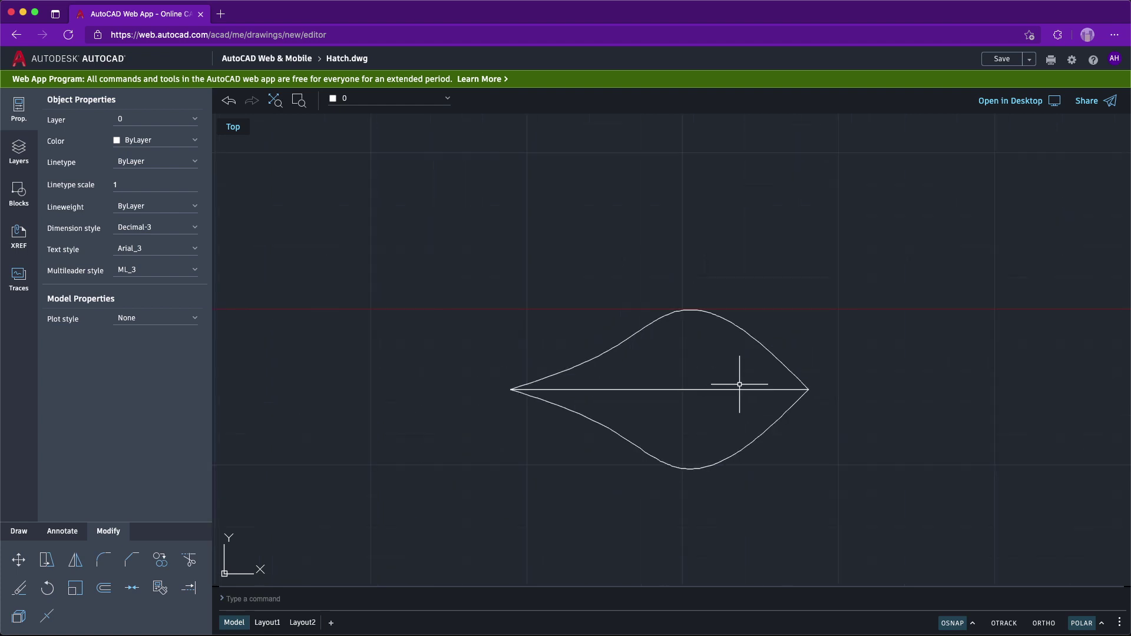
scroll(739, 384, down, 4)
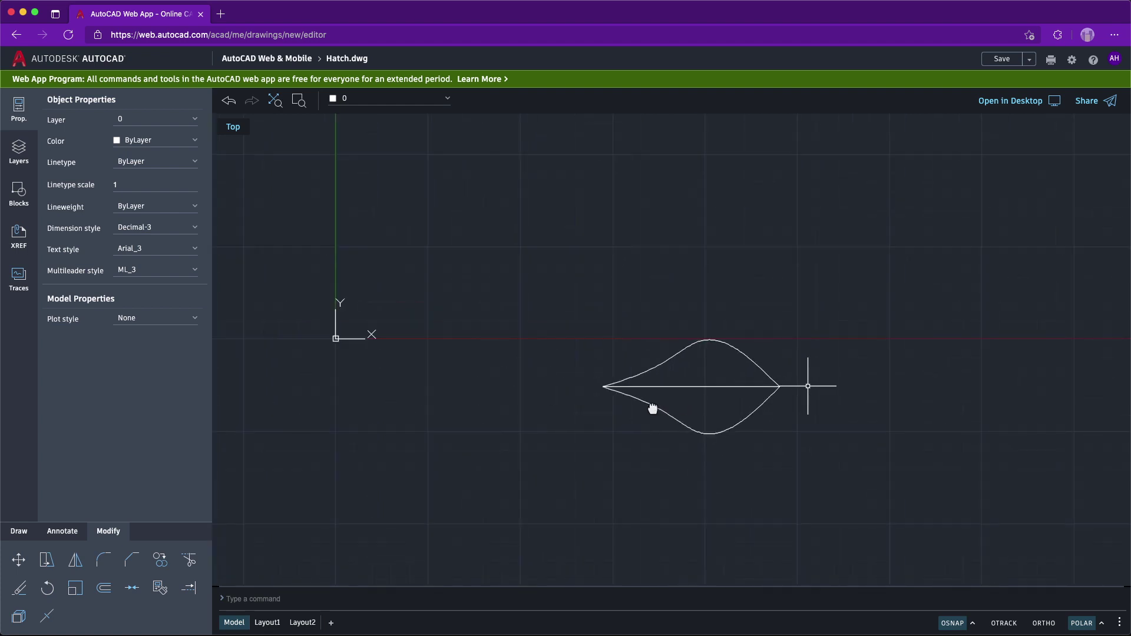
middle_drag(652, 408, 581, 406)
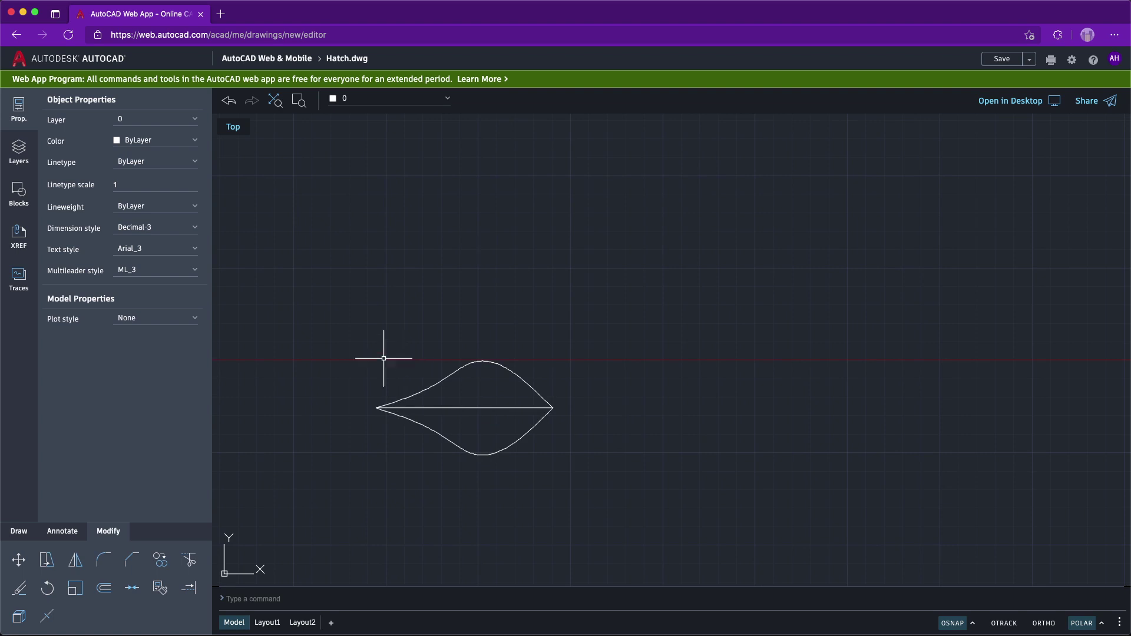
click(340, 338)
click(569, 487)
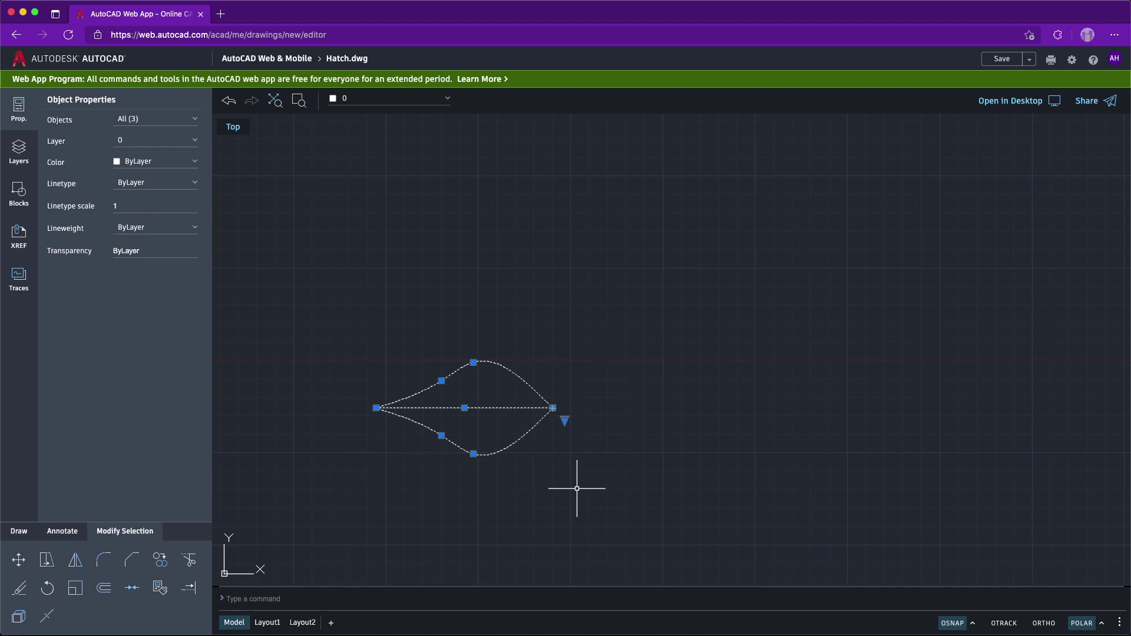
text(arr)
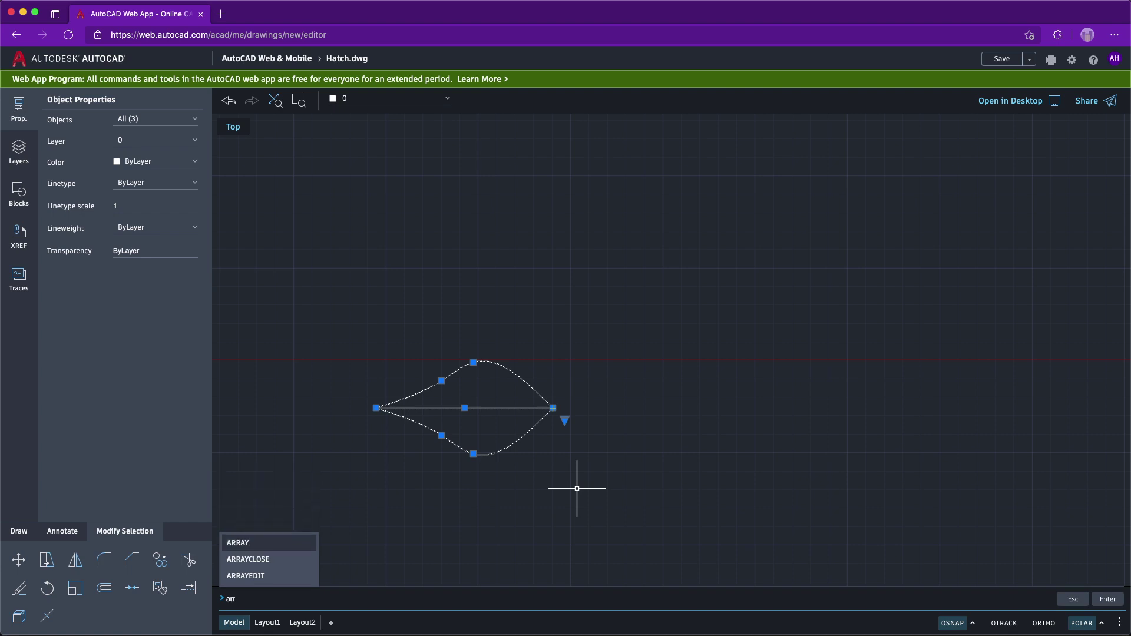
Step: Create a polar array of the three leaf curves centred on the leaf's right-hand tip
click(269, 543)
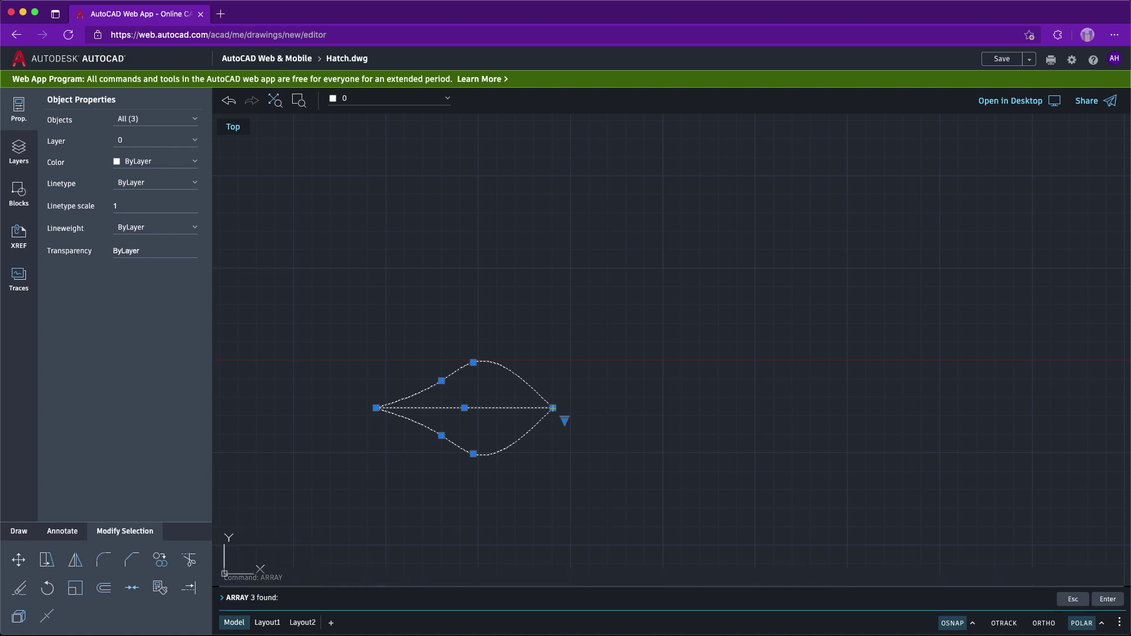
key(Return)
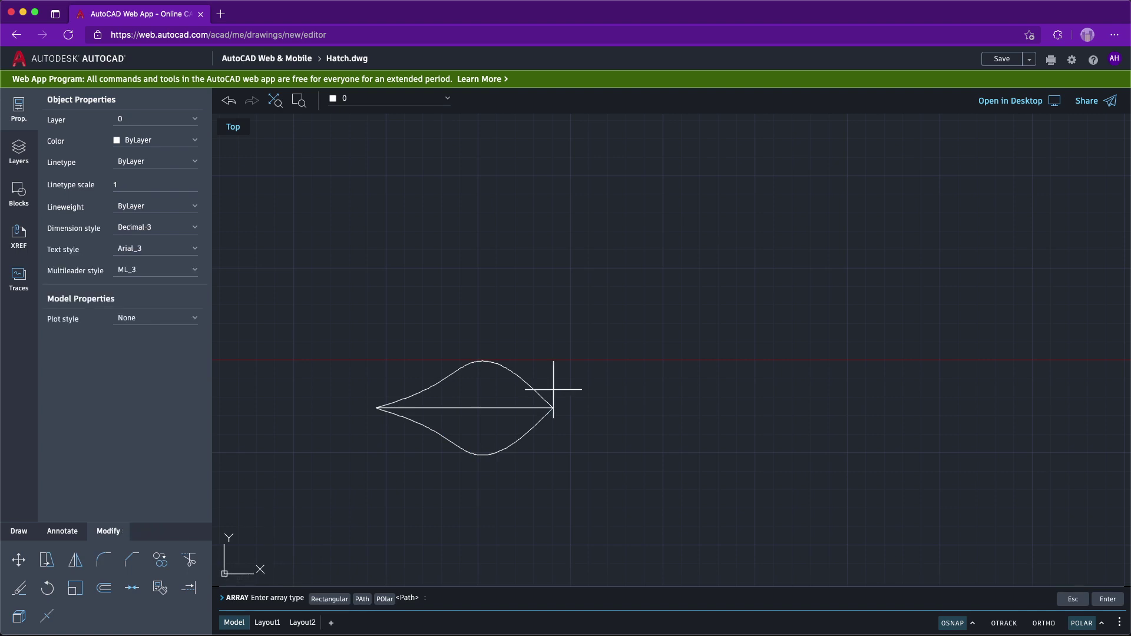
click(386, 599)
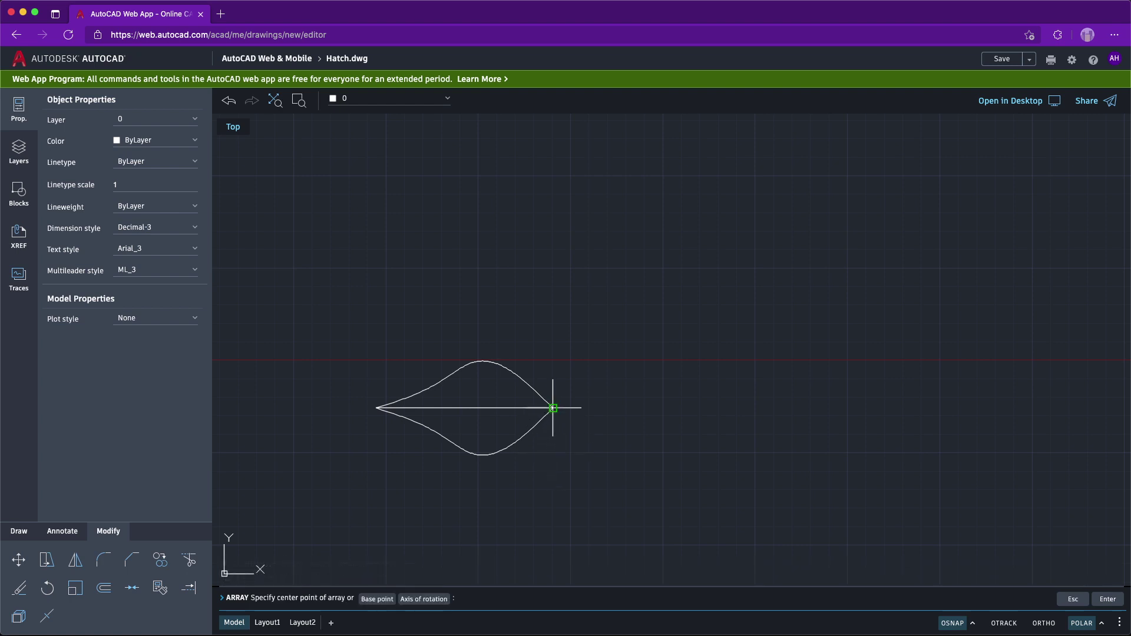
click(552, 407)
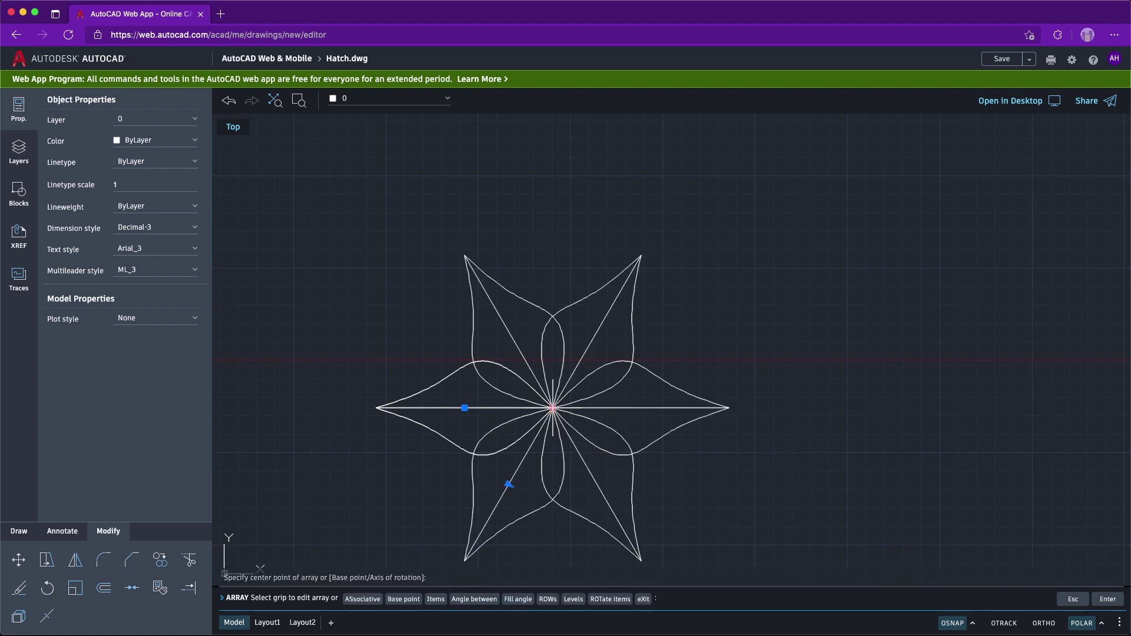
Step: Set the polar array's item count to 8 and exit the array command
click(509, 484)
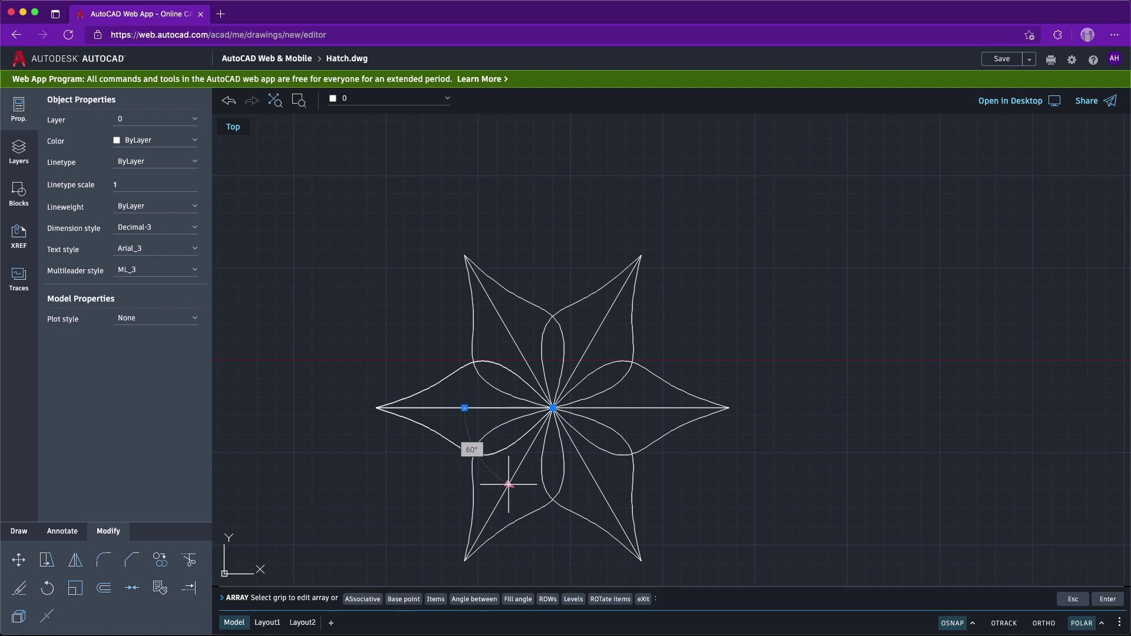
click(510, 482)
click(509, 484)
click(508, 484)
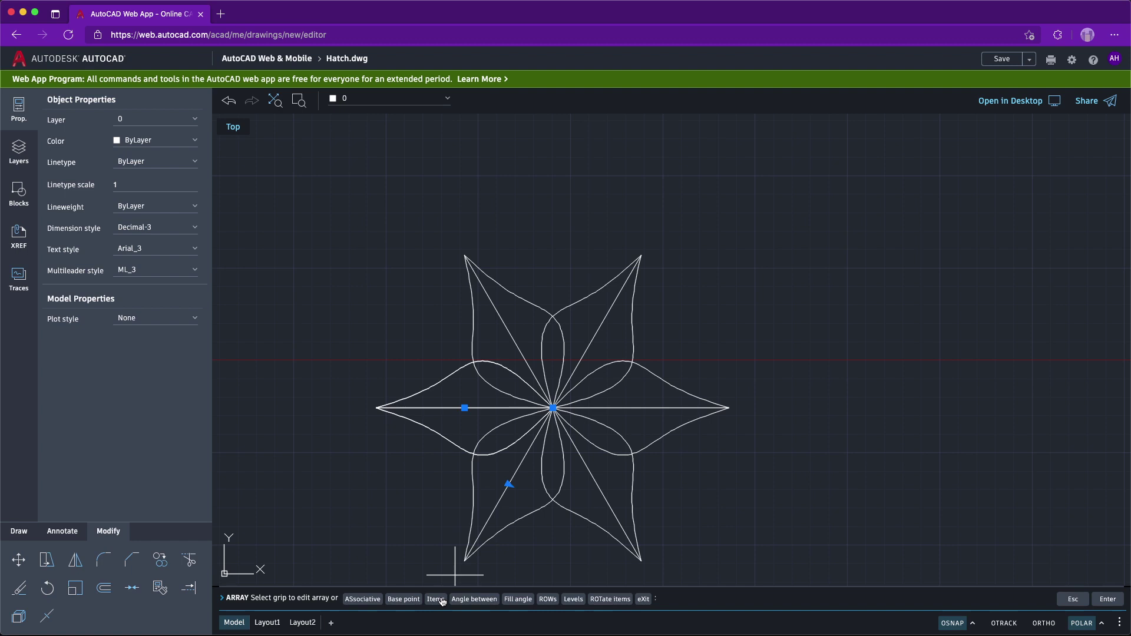
click(435, 599)
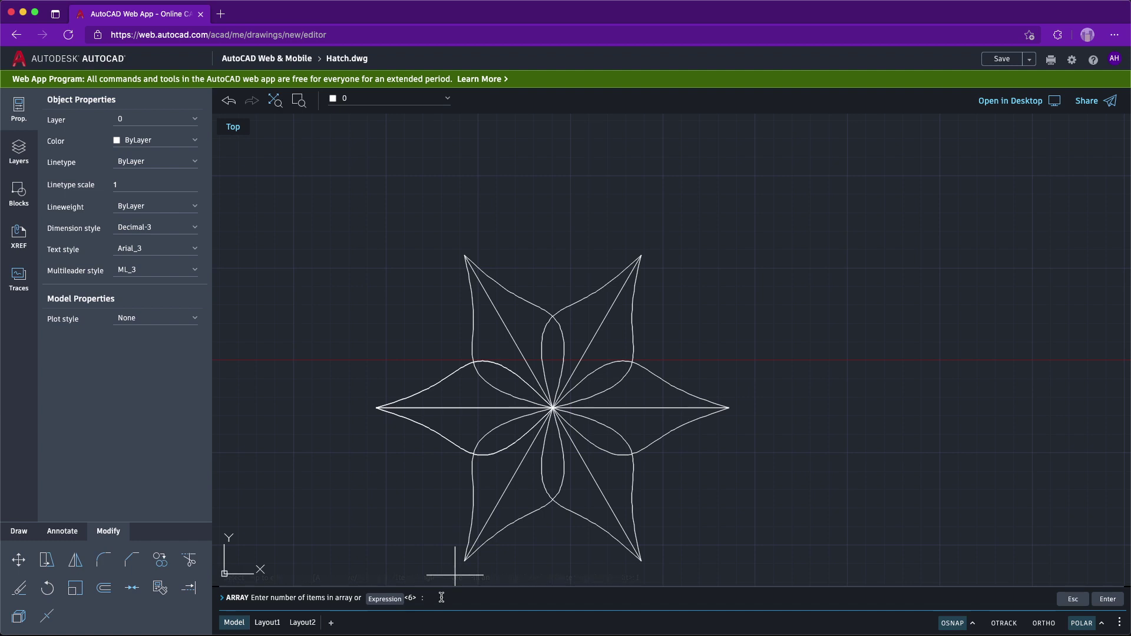
text(8)
click(1118, 605)
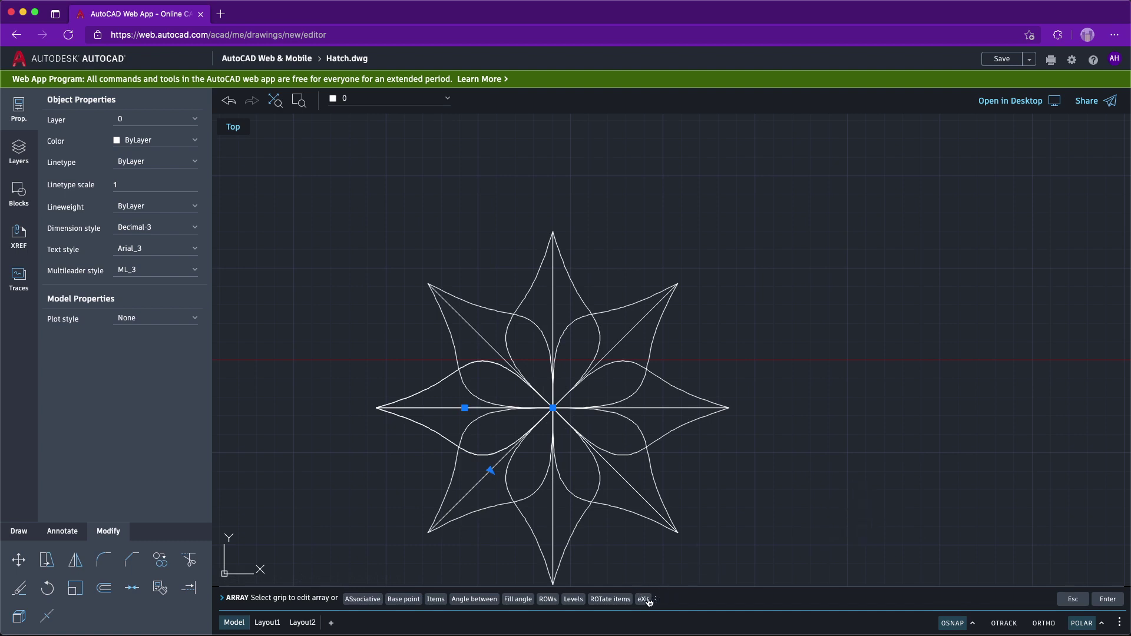
click(649, 599)
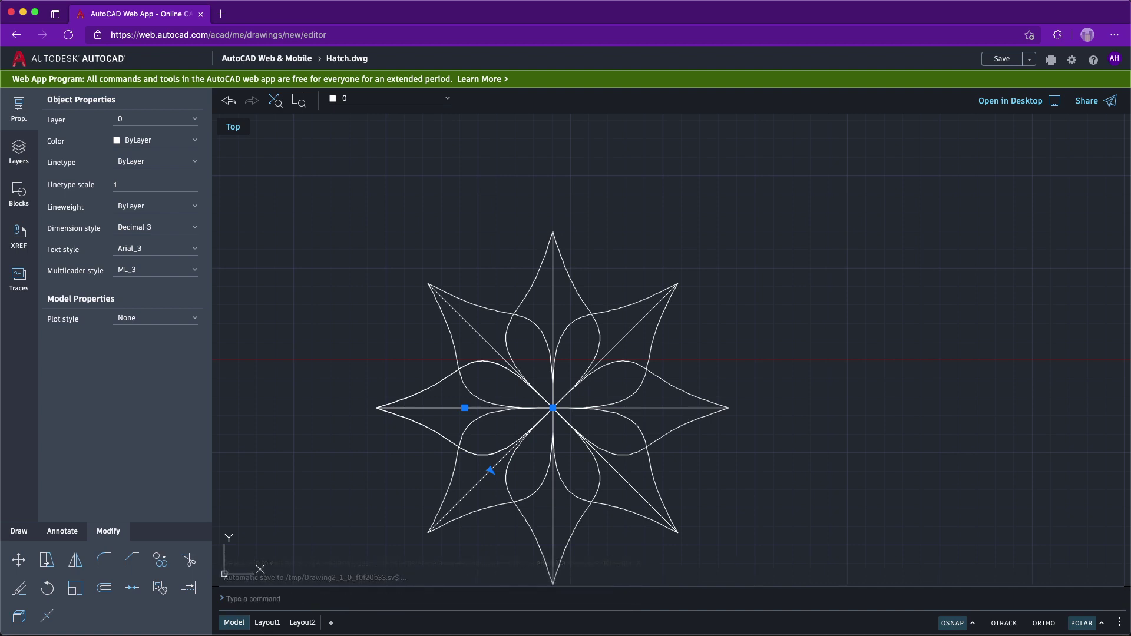
Step: Deselect the star and pan to leave empty space on its right
key(Escape)
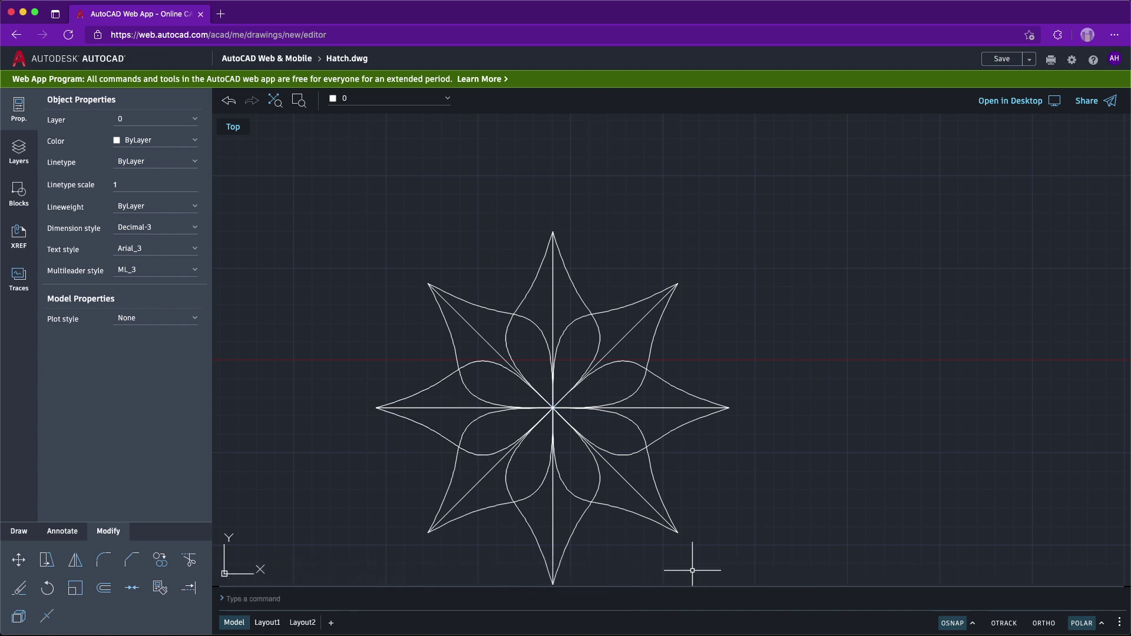
key(Escape)
mouse_move(645, 284)
middle_down()
mouse_move(576, 263)
mouse_move(588, 281)
middle_up()
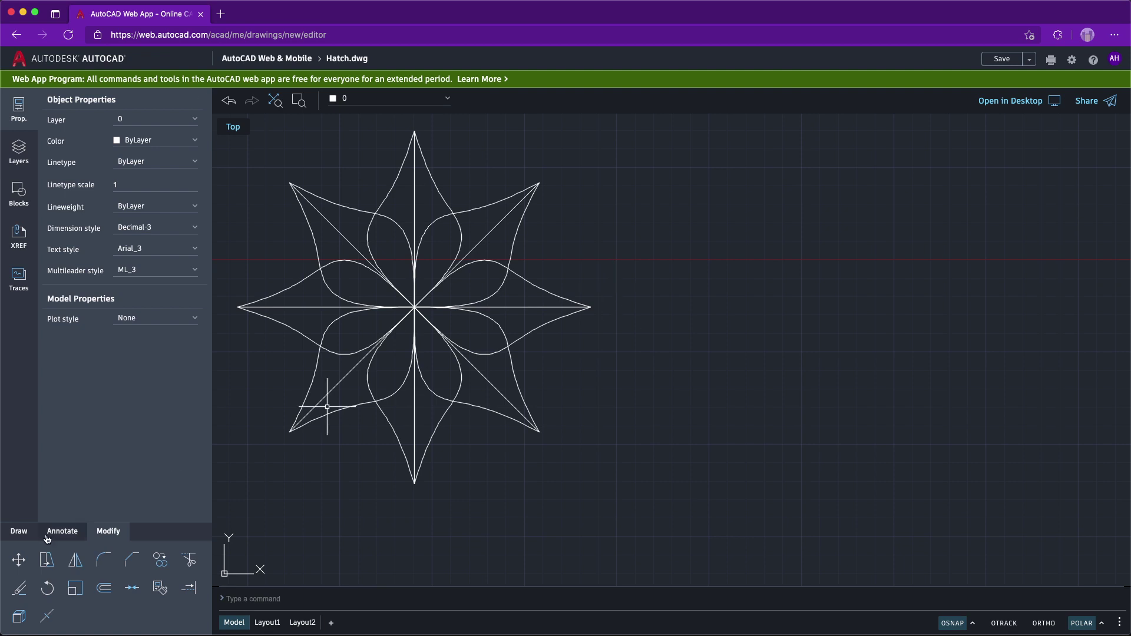
Step: Draw a long vertical line to the right of the star and bring it to view centre
click(26, 533)
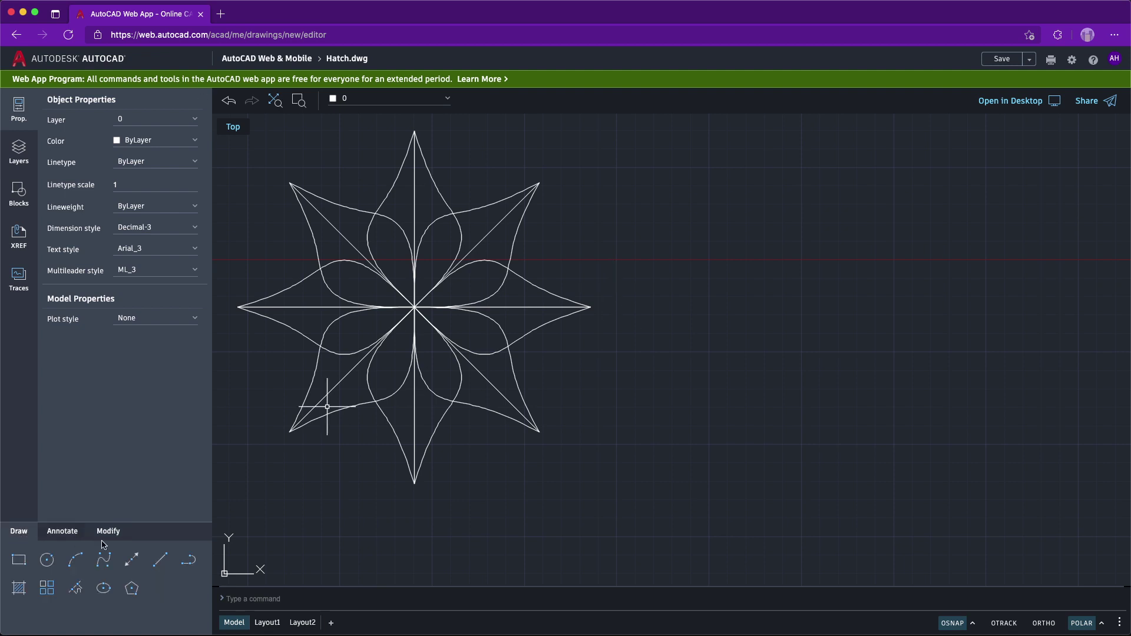
click(137, 566)
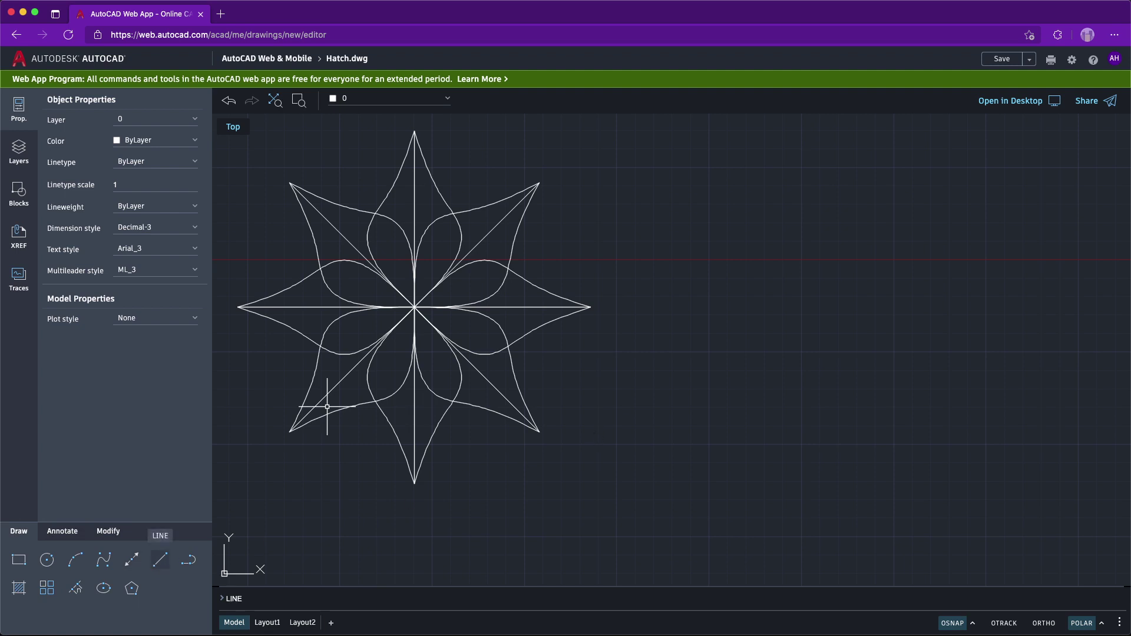
click(158, 564)
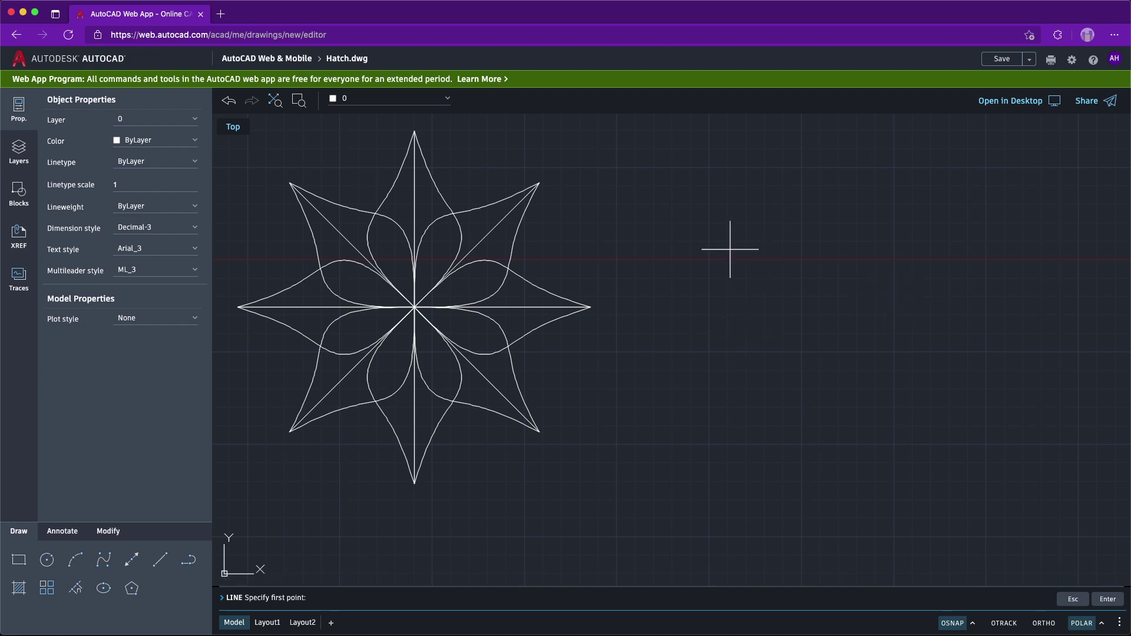
click(733, 231)
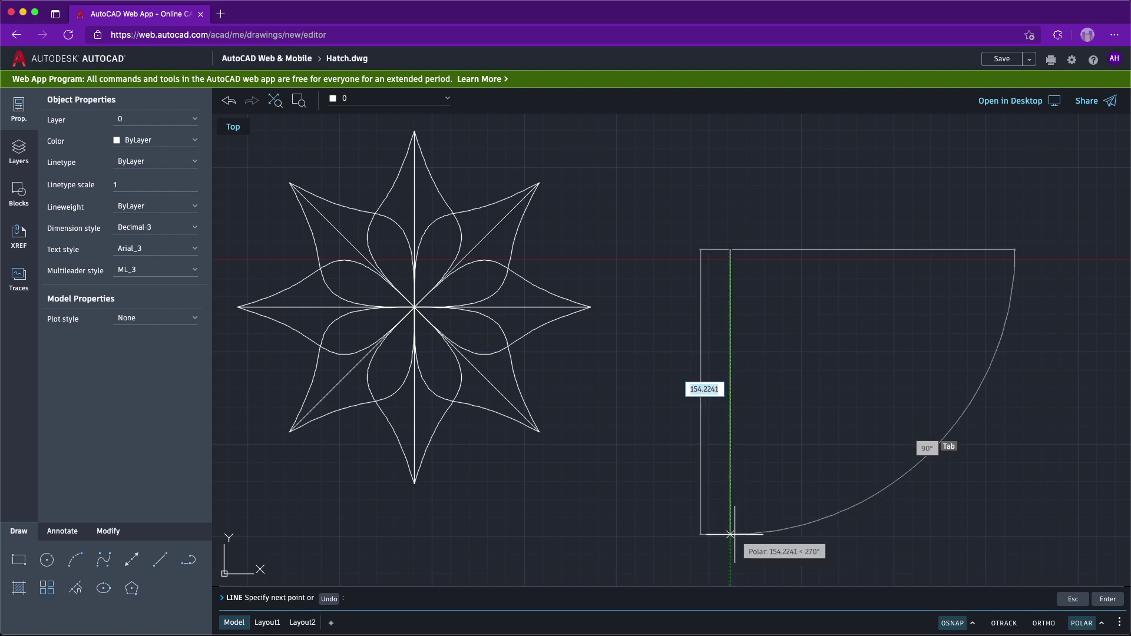
click(731, 535)
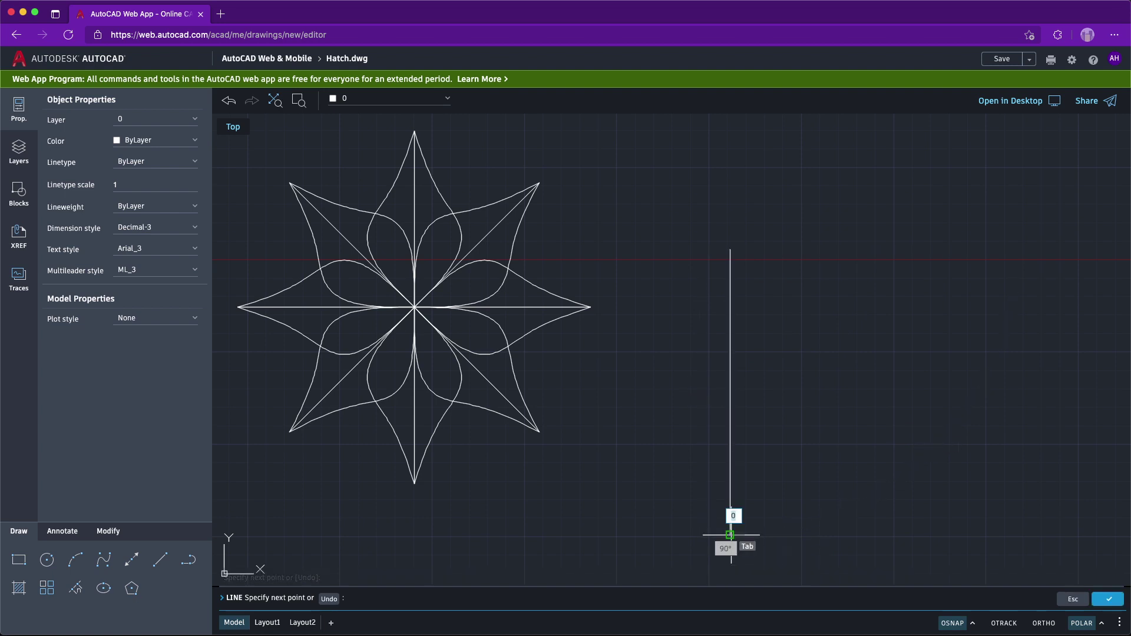
key(Return)
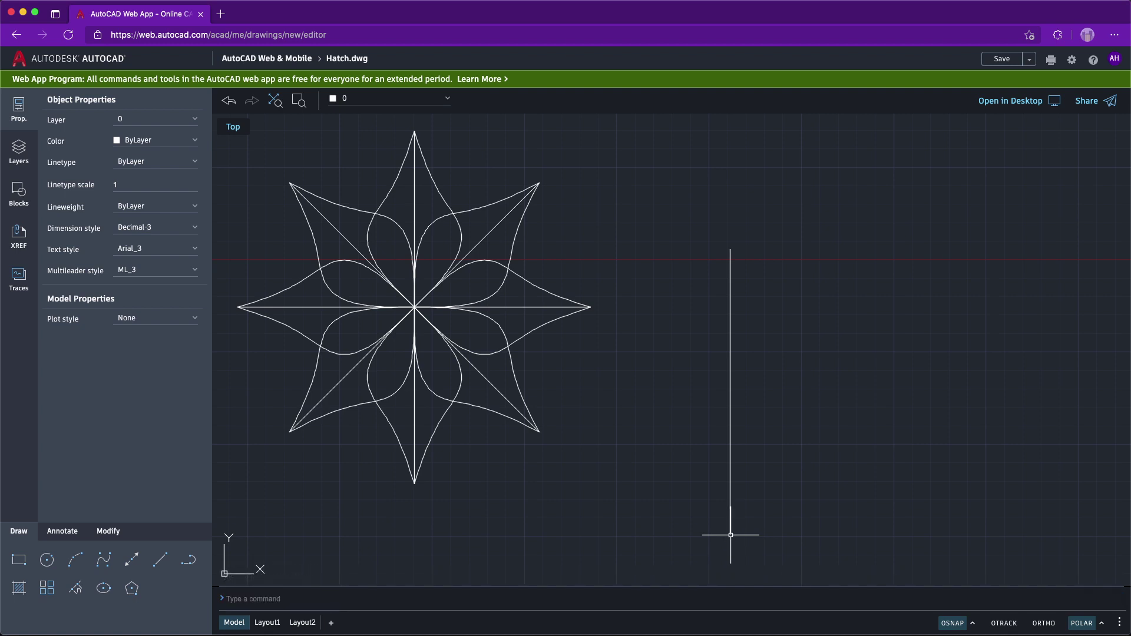
key(Escape)
middle_drag(777, 521, 682, 481)
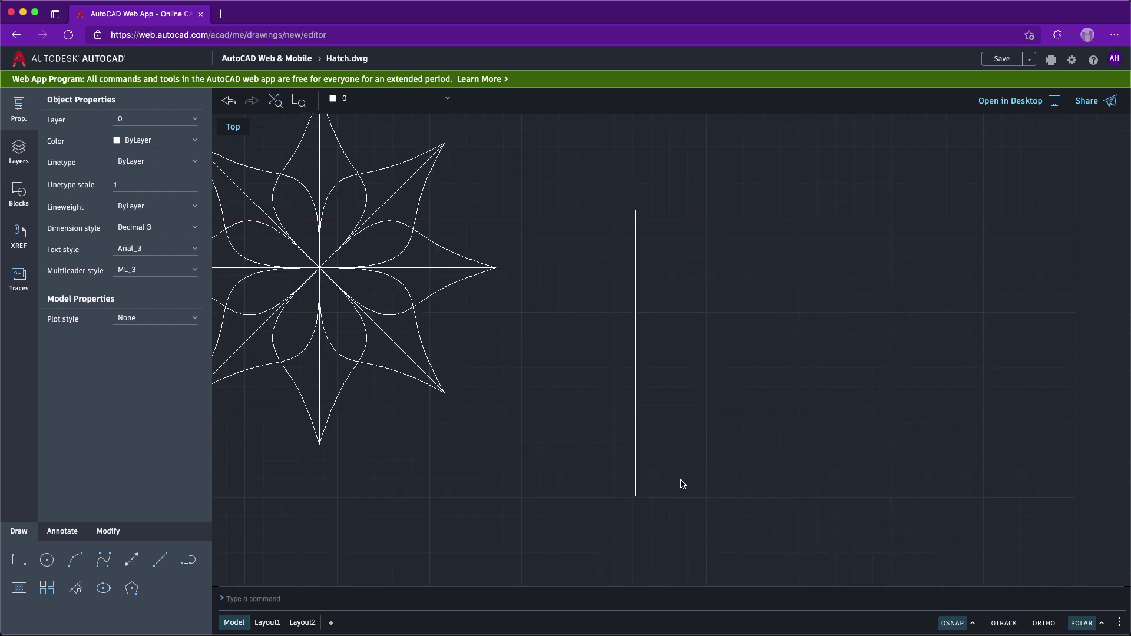
scroll(682, 481, up, 2)
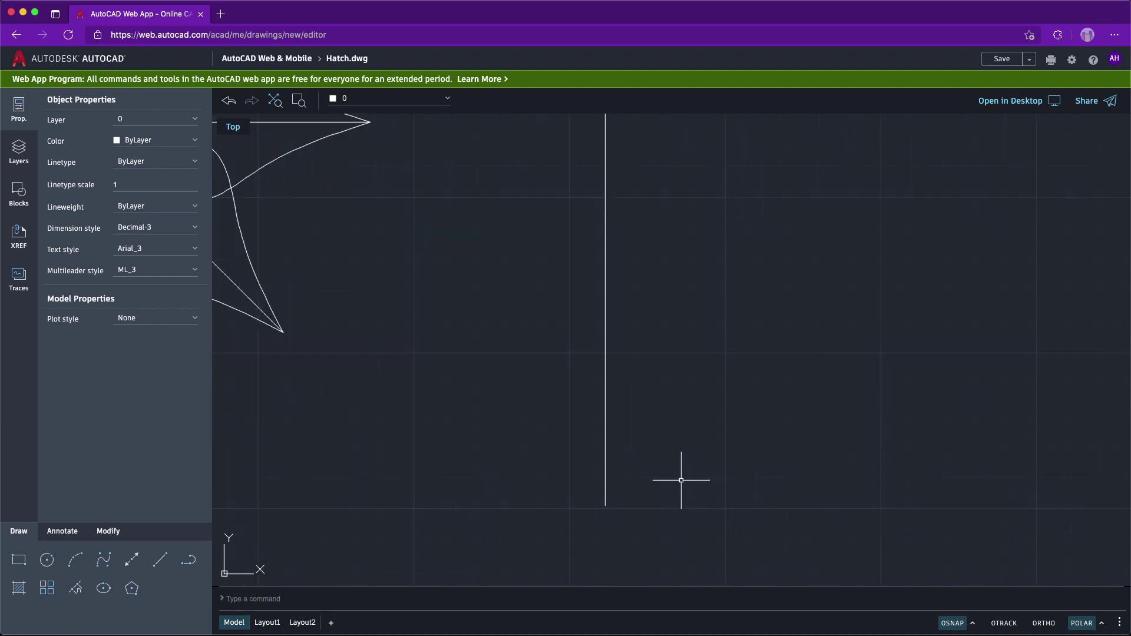
scroll(682, 481, down, 1)
scroll(682, 481, down, 1)
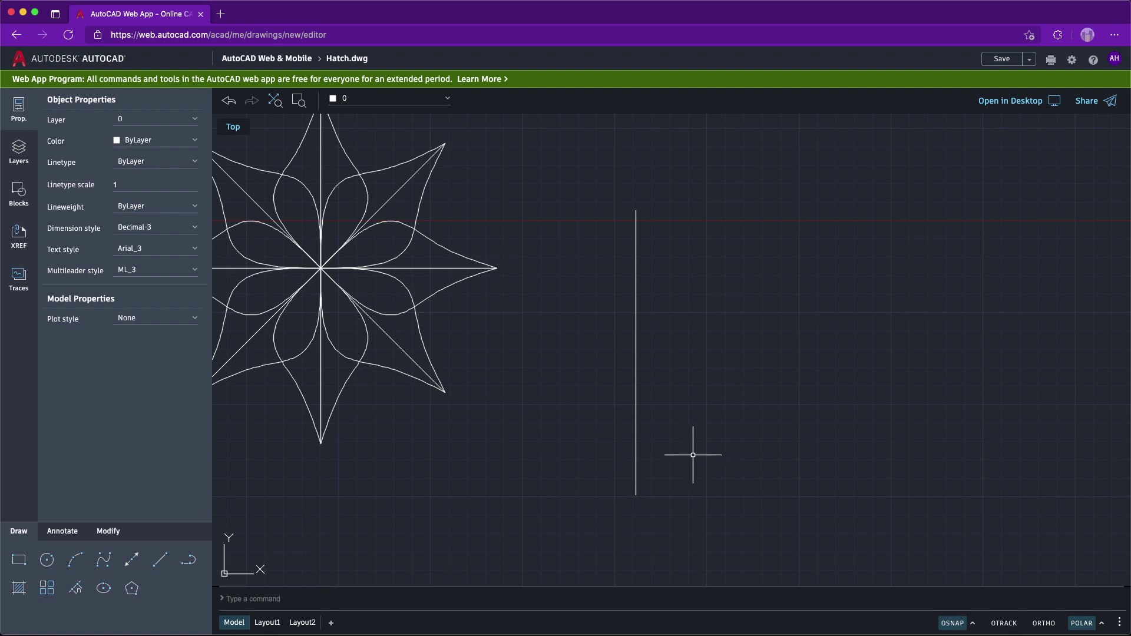
Step: Draw a V-shaped polyline whose point meets the vertical line's bottom endpoint
click(133, 560)
click(184, 565)
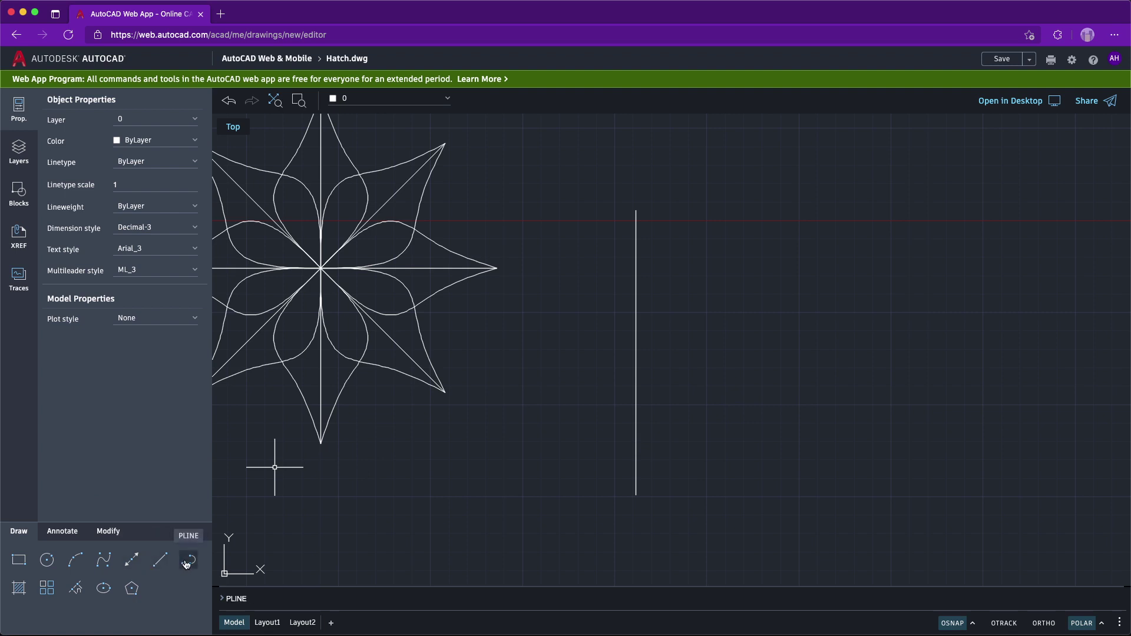
click(188, 559)
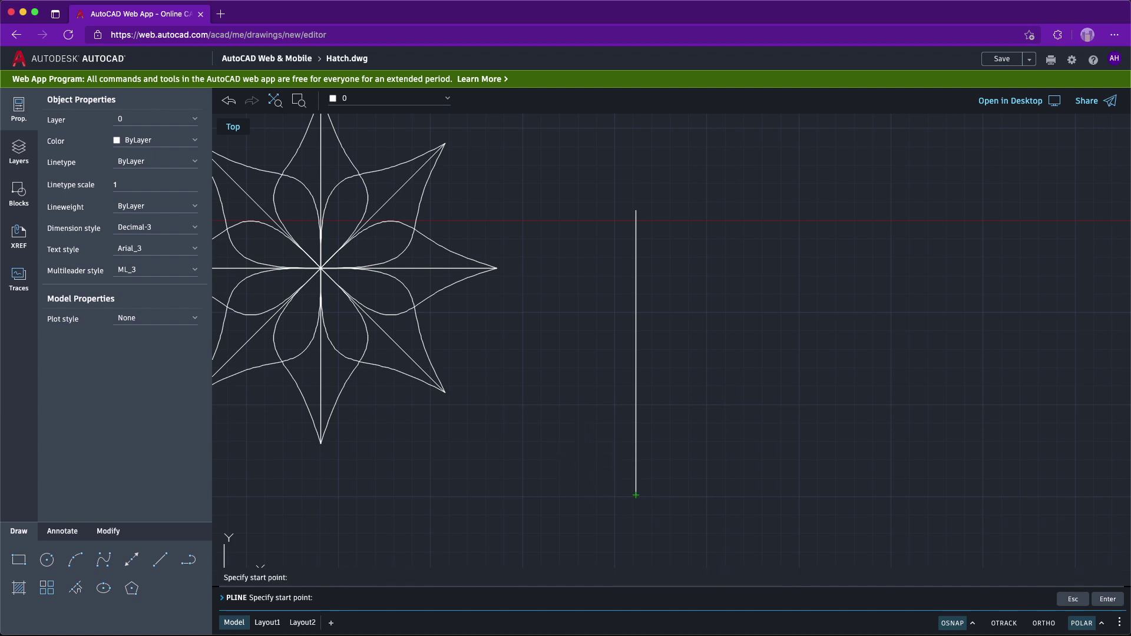
key(Return)
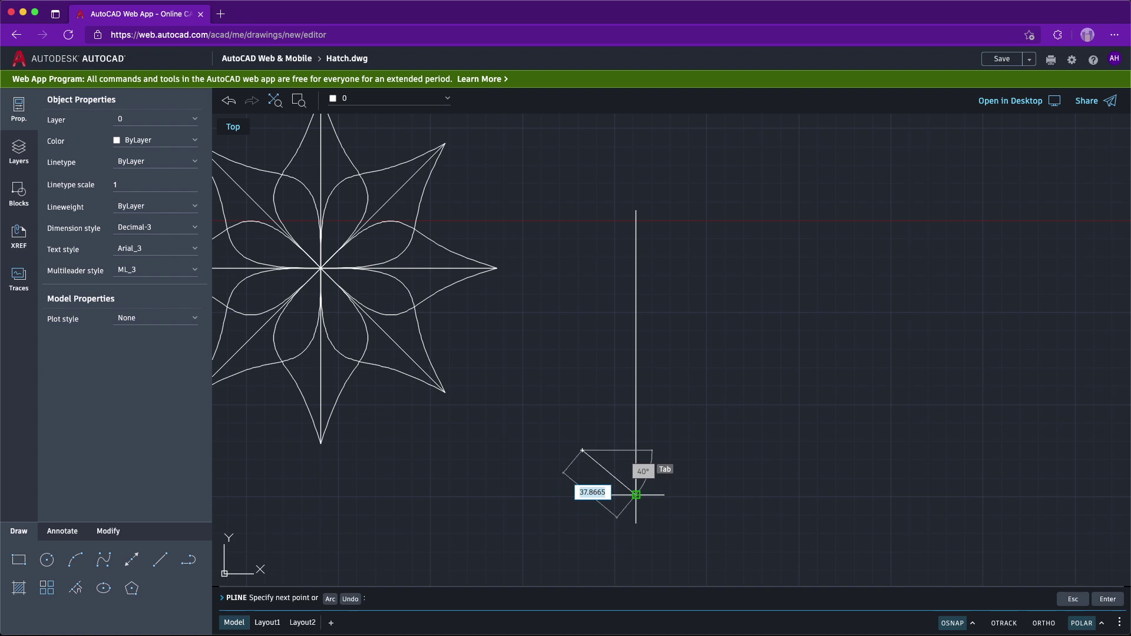
click(636, 495)
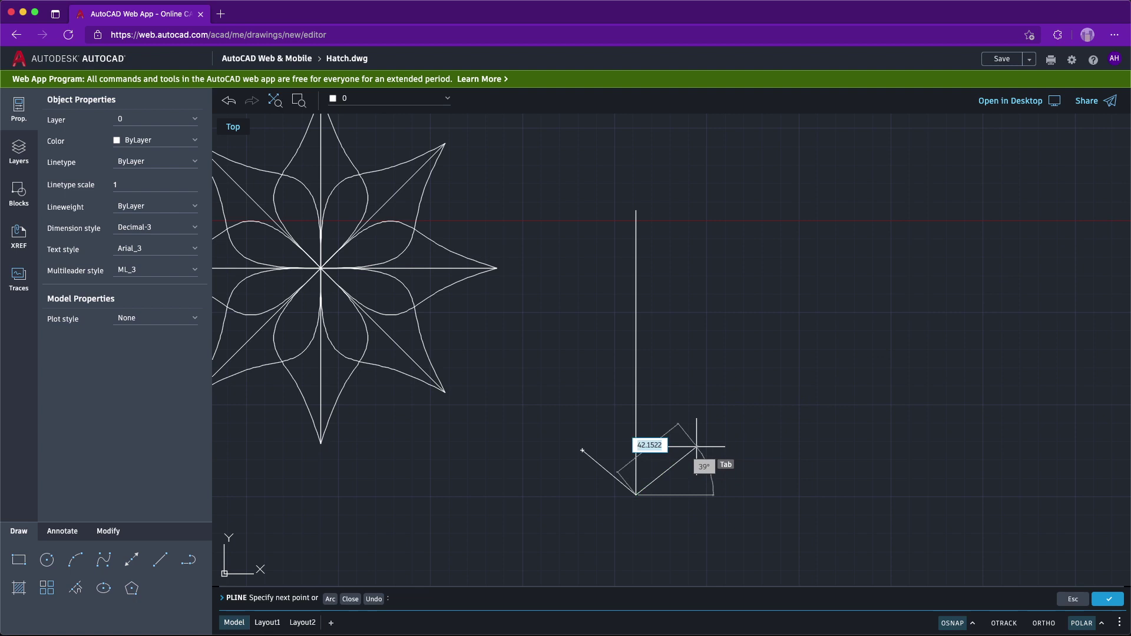
click(696, 446)
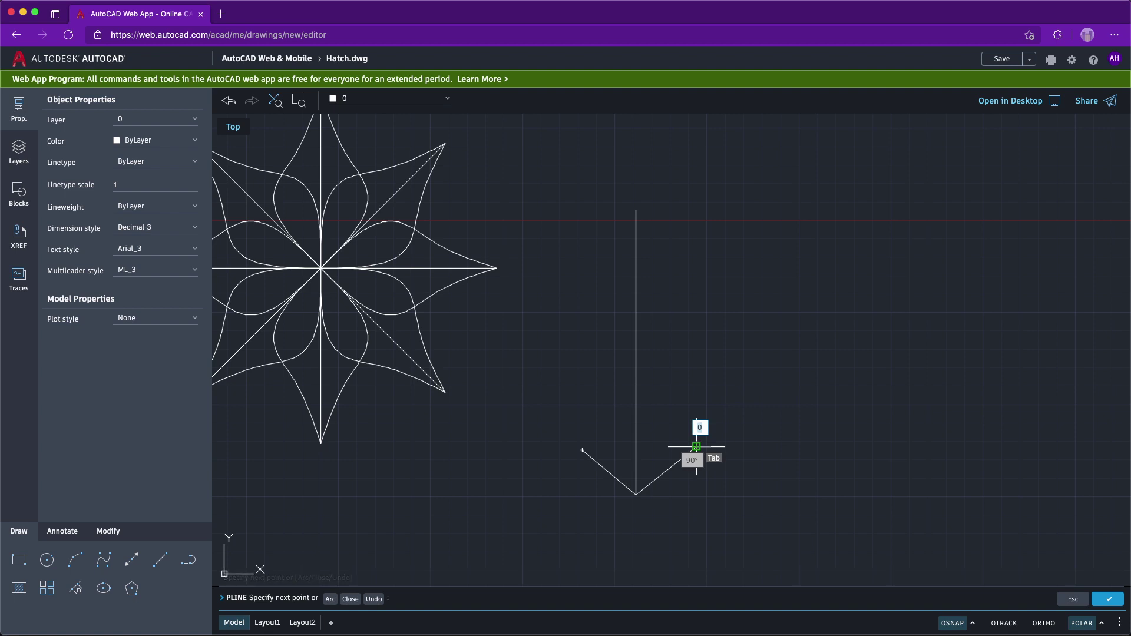
key(Return)
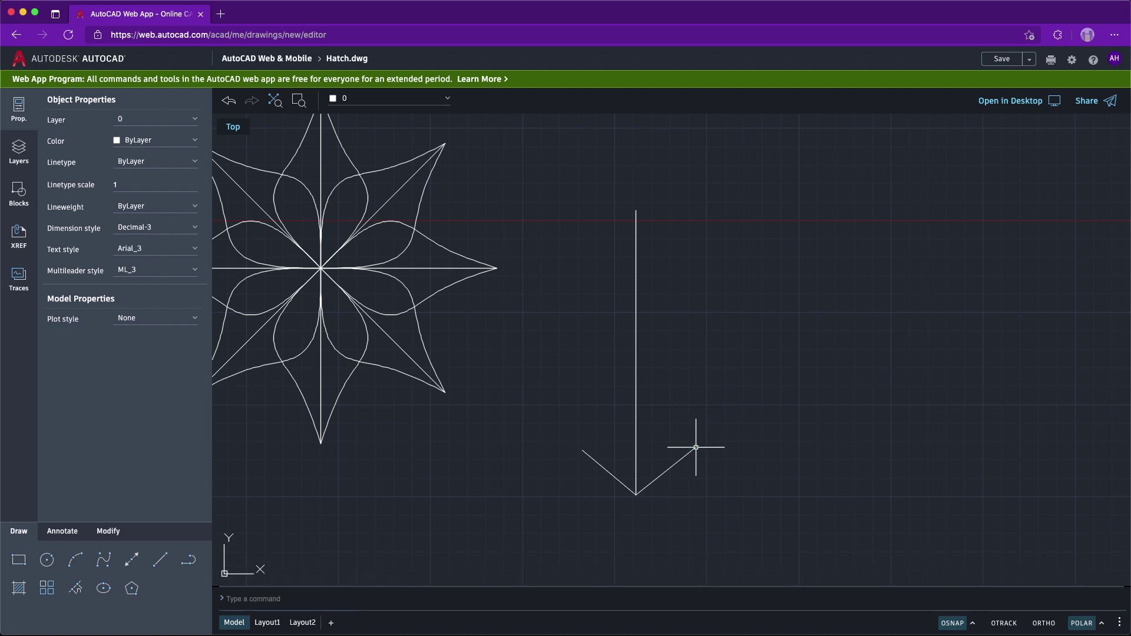
key(Escape)
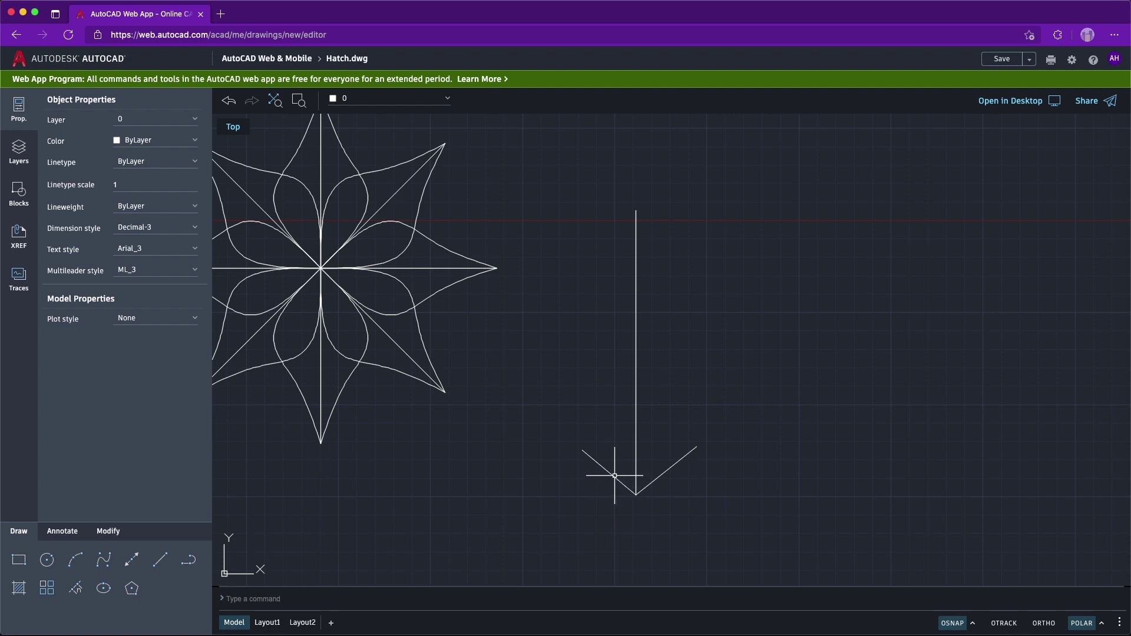
Step: Path-array the V polyline along the vertical line with the ARRAY command
click(614, 476)
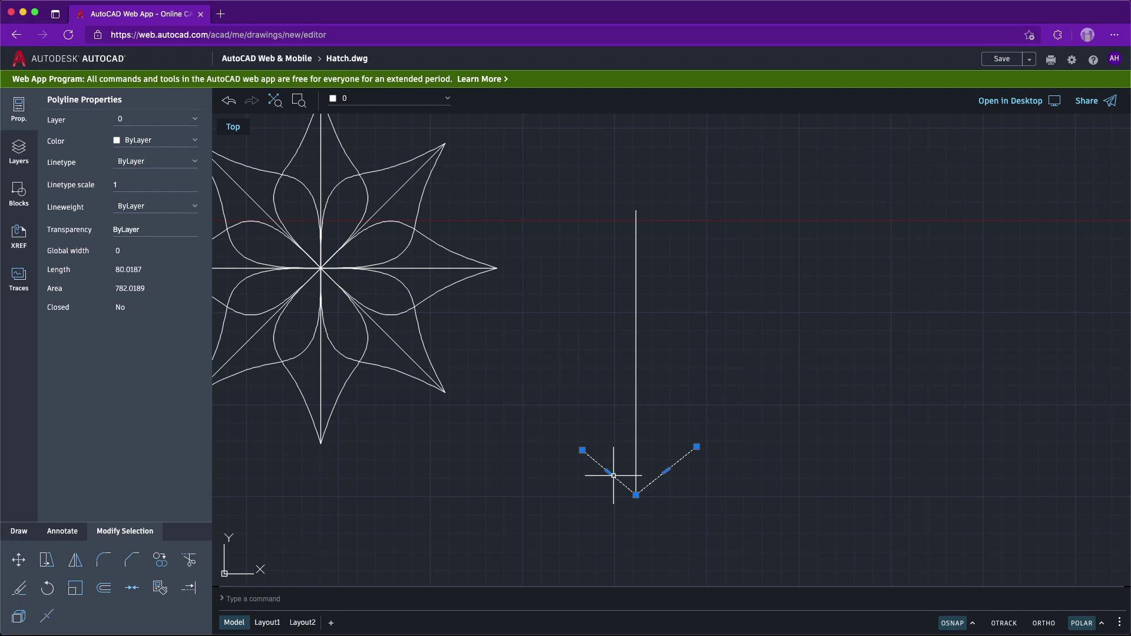
text(ar)
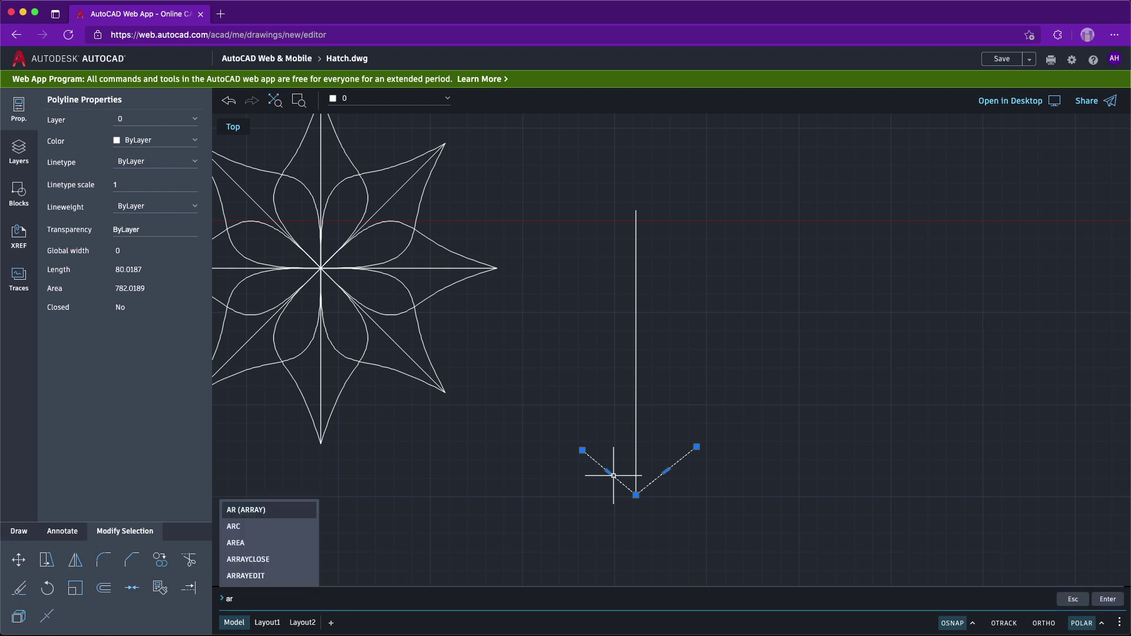
click(264, 514)
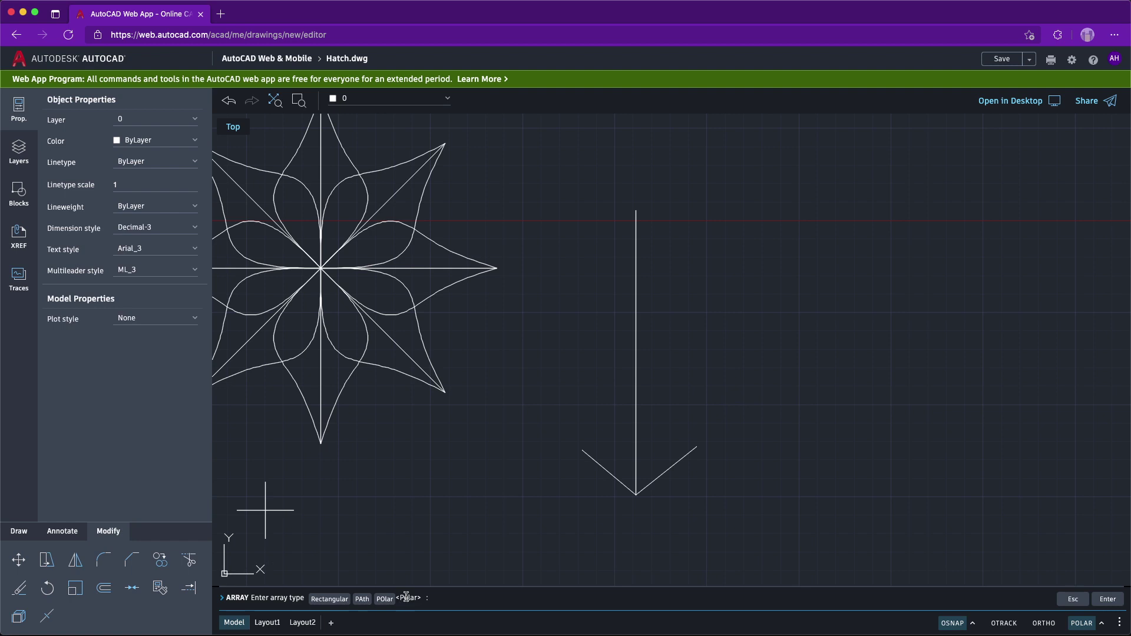
click(362, 599)
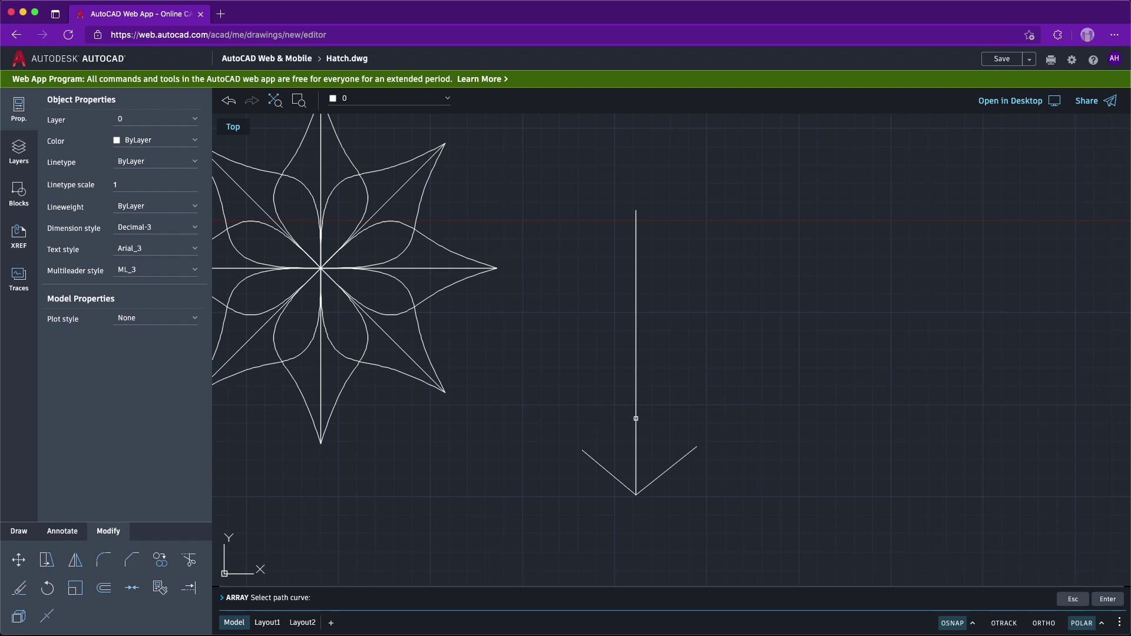
click(635, 418)
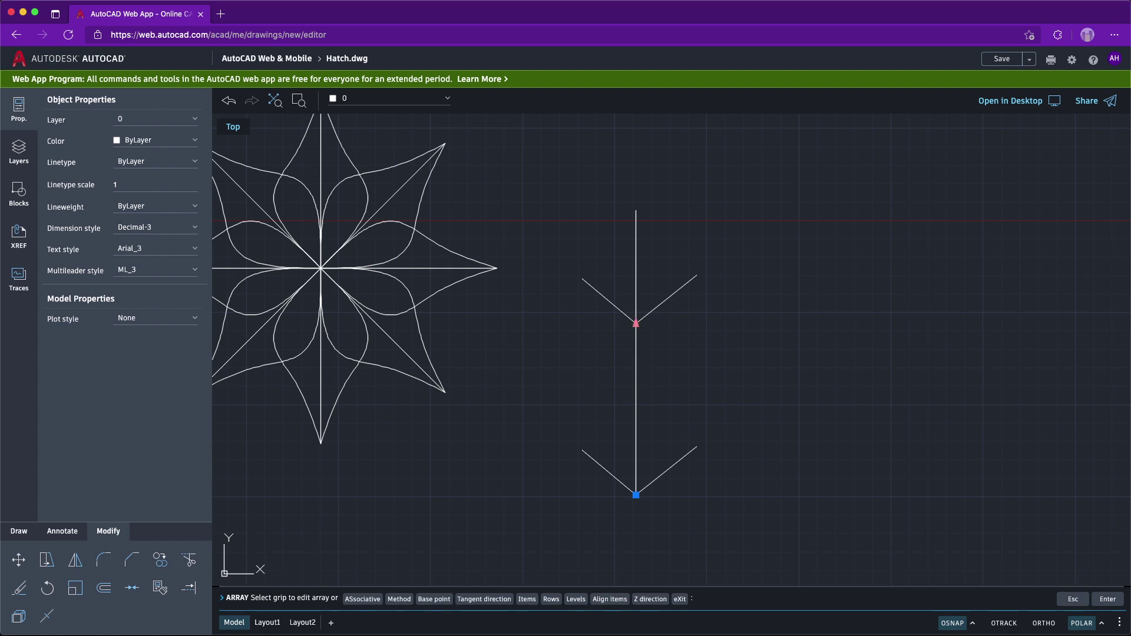
Step: Set the spacing of the V copies along the stem and exit the array
click(636, 322)
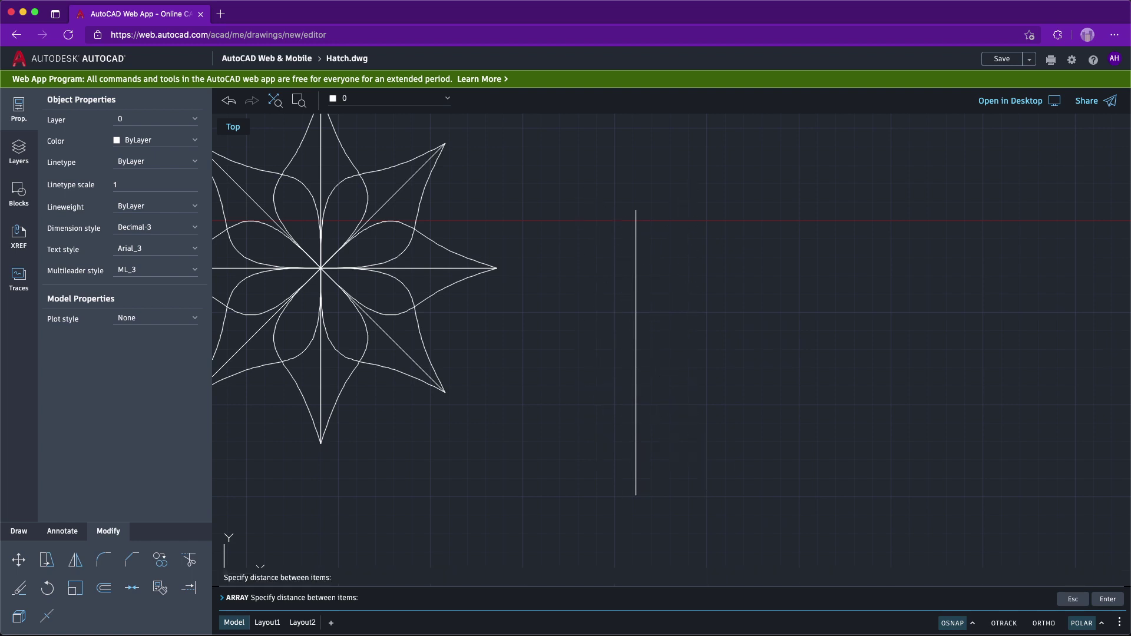
click(705, 461)
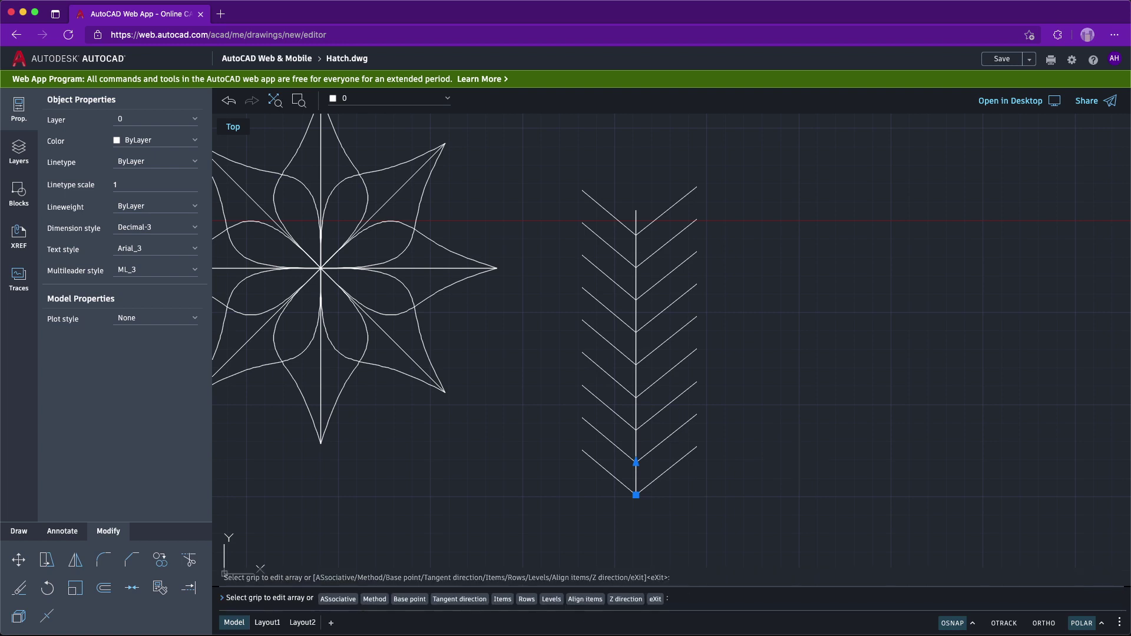
key(Escape)
key(Escape)
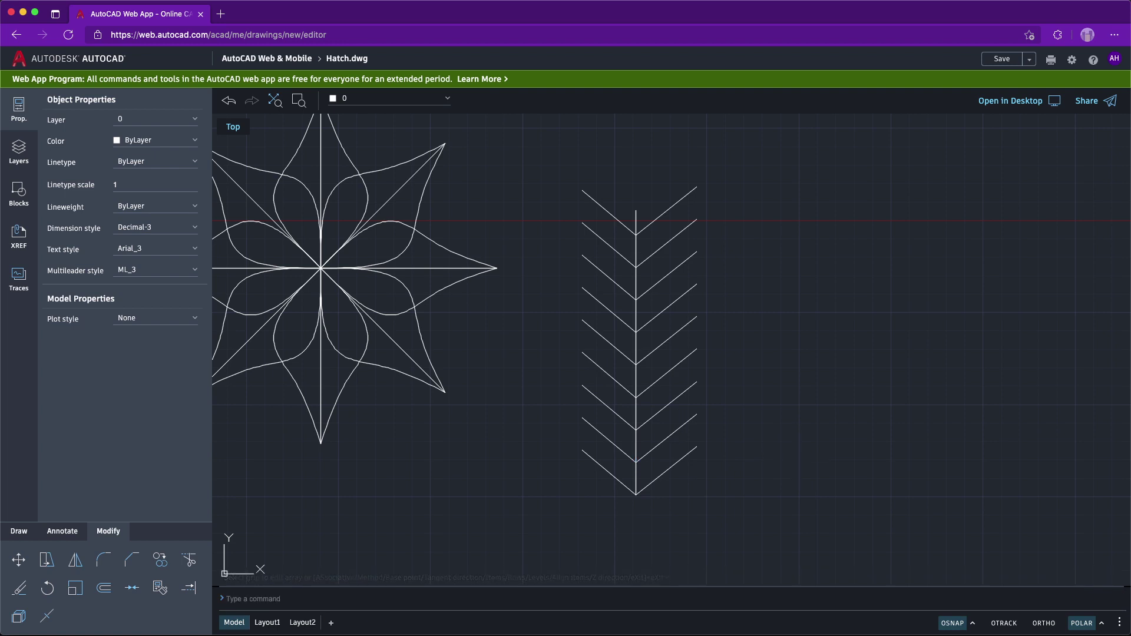
key(Escape)
Step: Draw a four-point S-curved spline rising beside the herringbone leaf
mouse_move(786, 412)
middle_down()
mouse_move(768, 418)
mouse_move(762, 406)
middle_up()
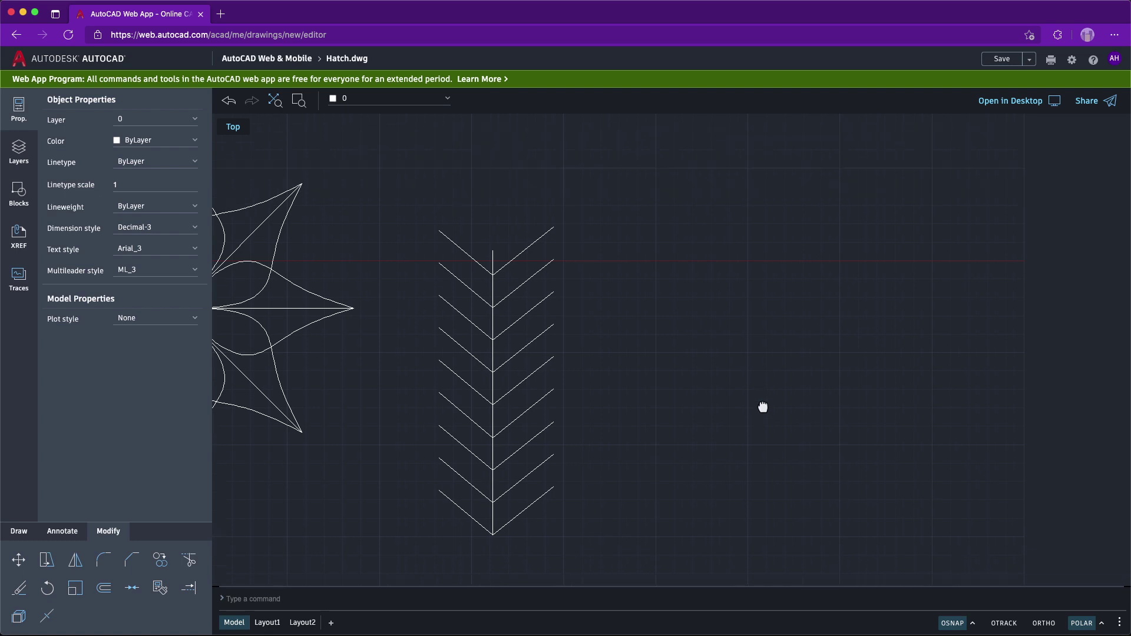
click(19, 531)
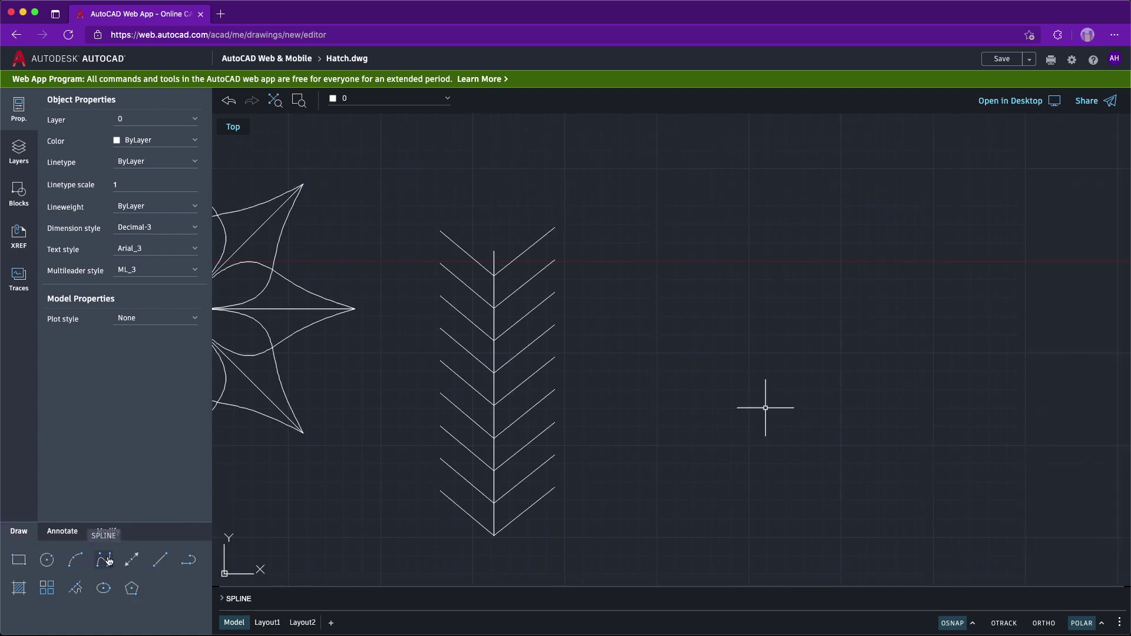
click(132, 560)
click(104, 560)
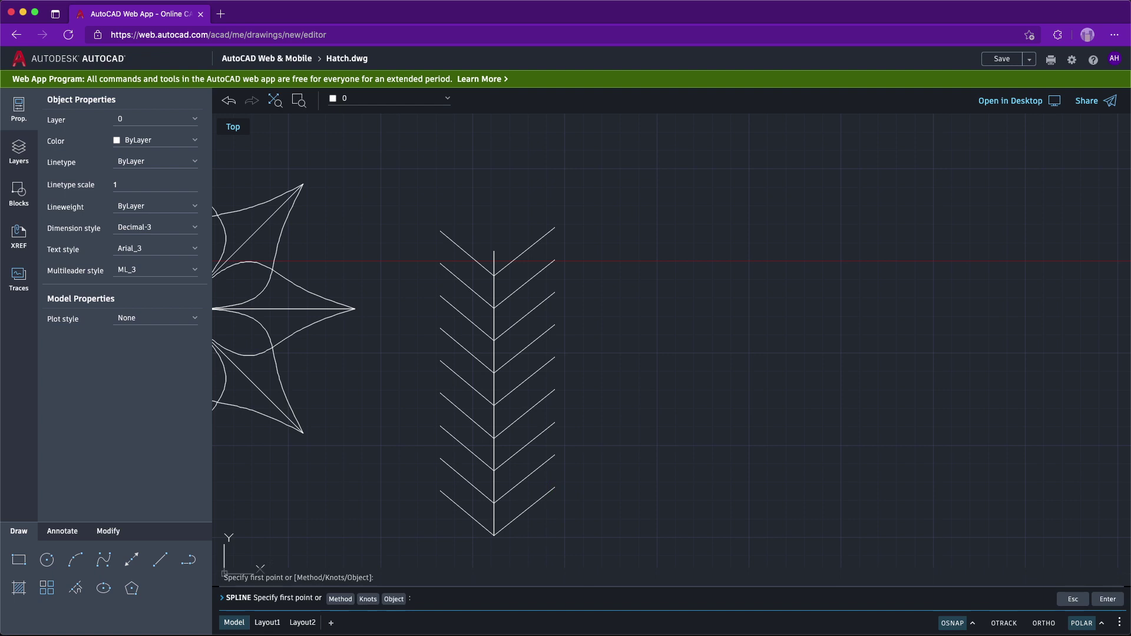
click(654, 420)
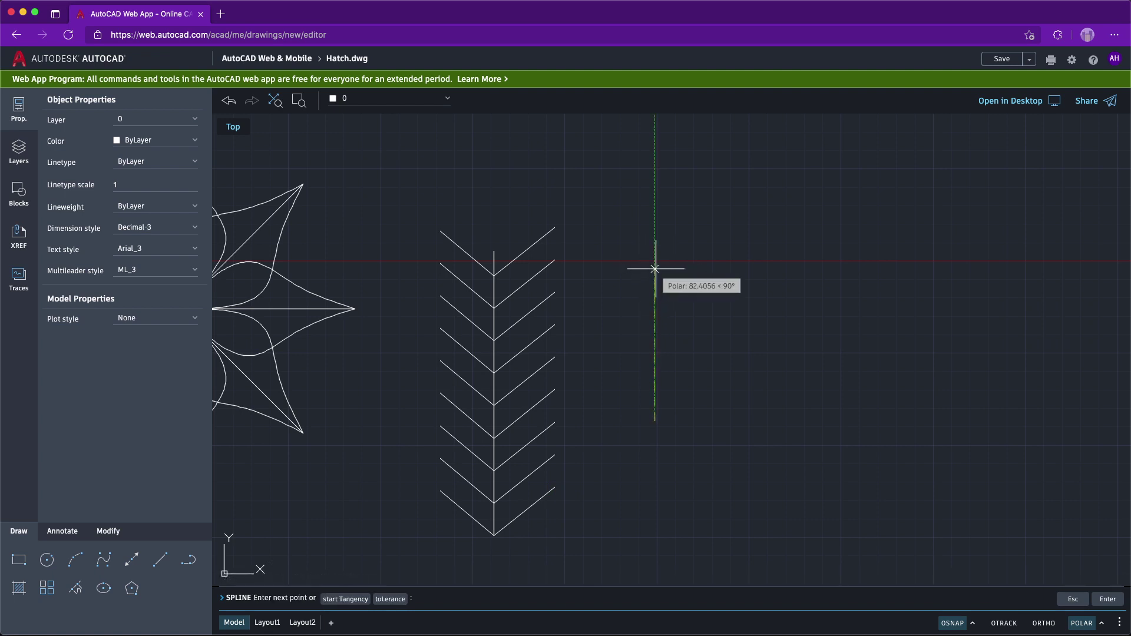
click(655, 268)
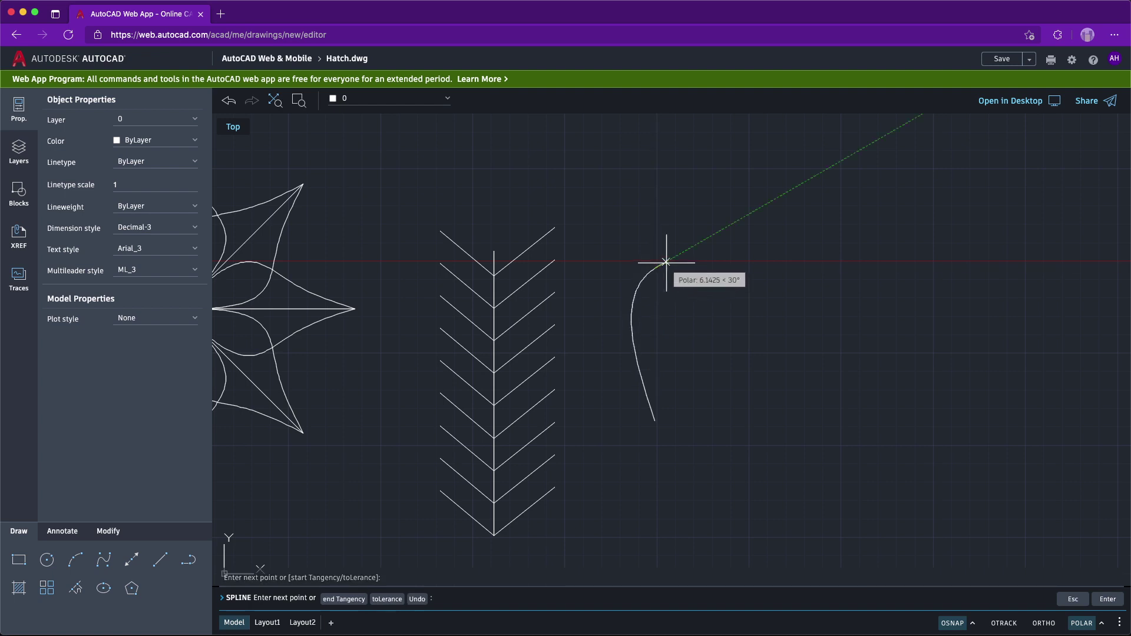
click(674, 232)
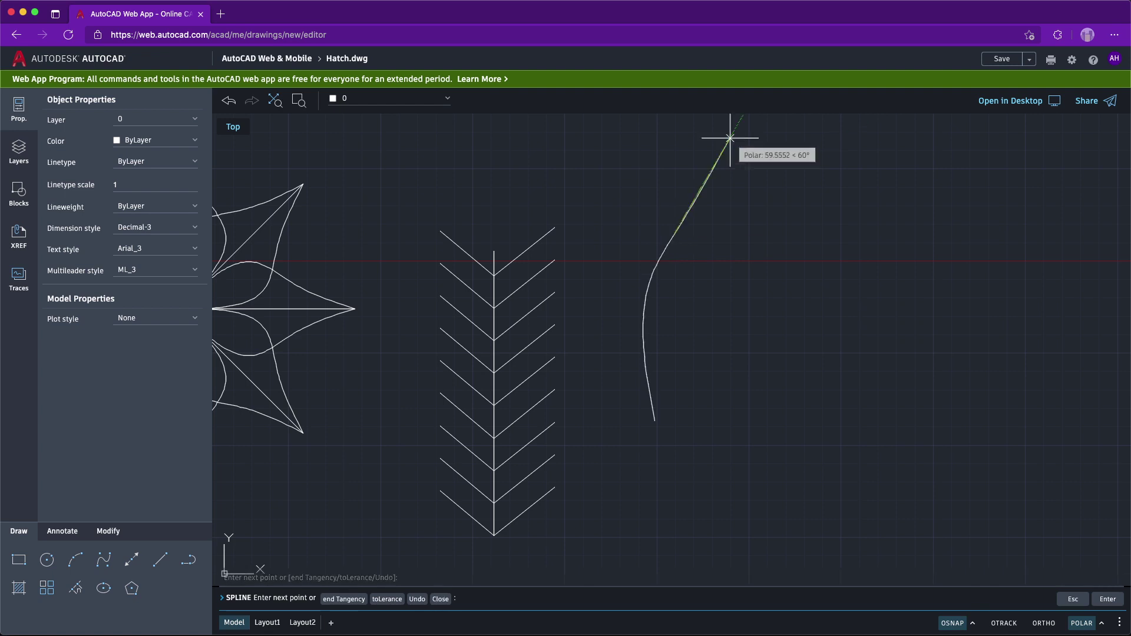
click(682, 143)
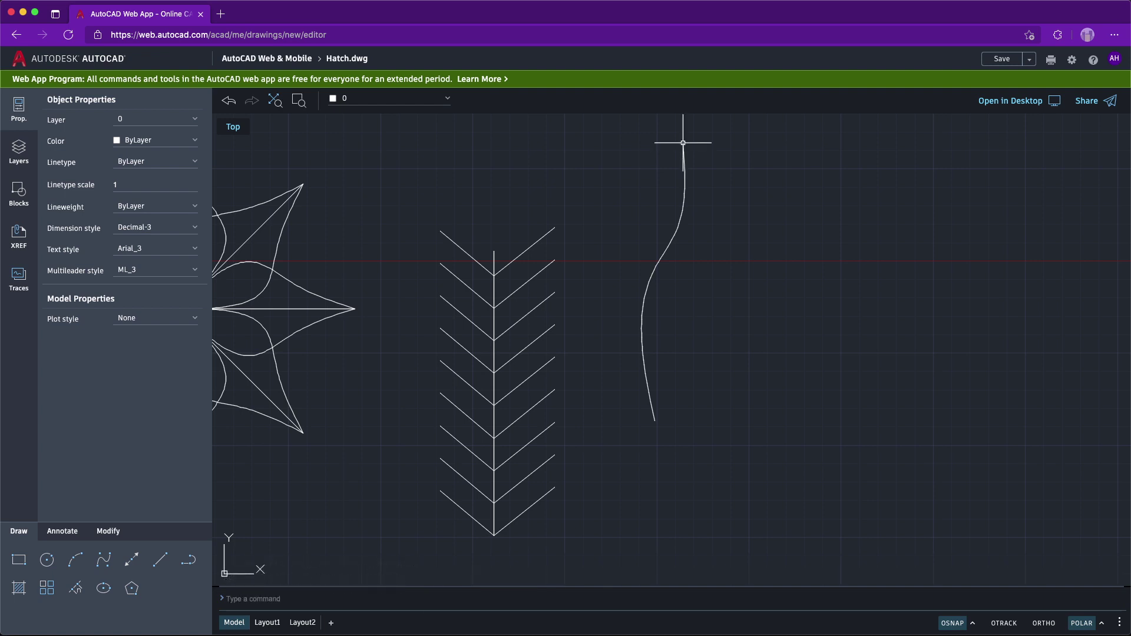
key(Escape)
Step: Draw a three-point V polyline with its tip at the spline's lower end
scroll(660, 412, up, 2)
scroll(659, 412, up, 1)
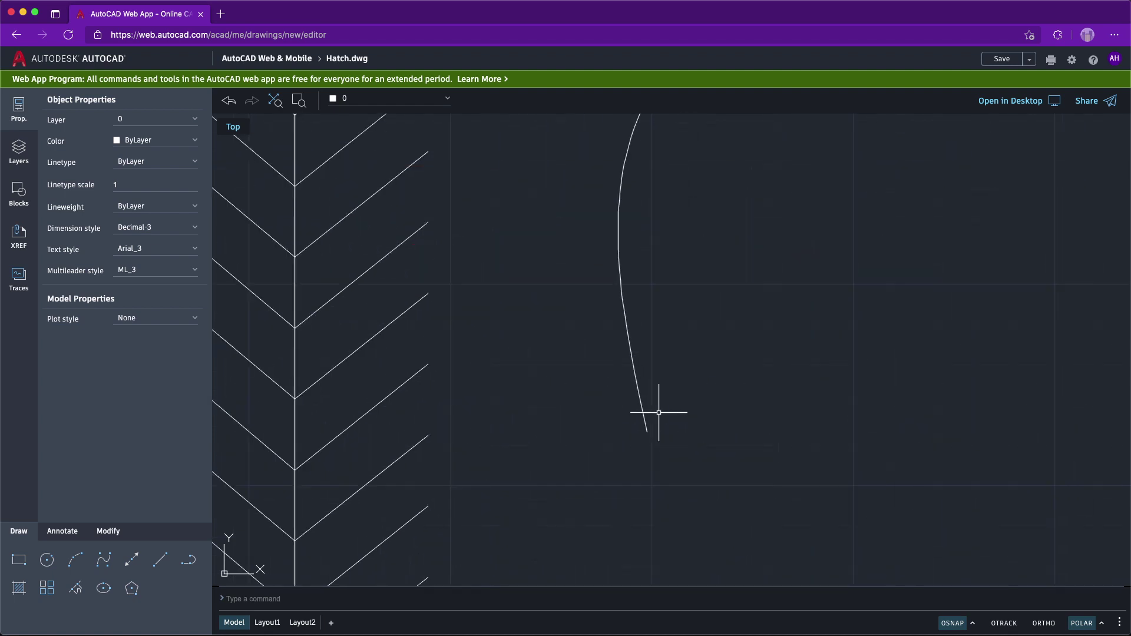
scroll(659, 413, up, 2)
click(159, 559)
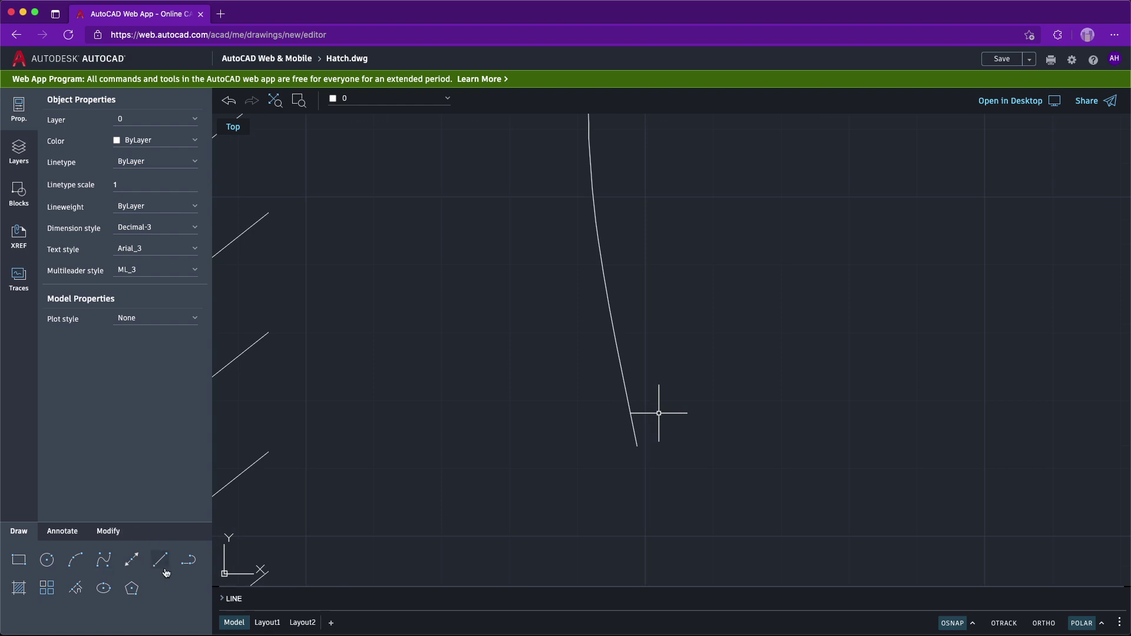
click(195, 566)
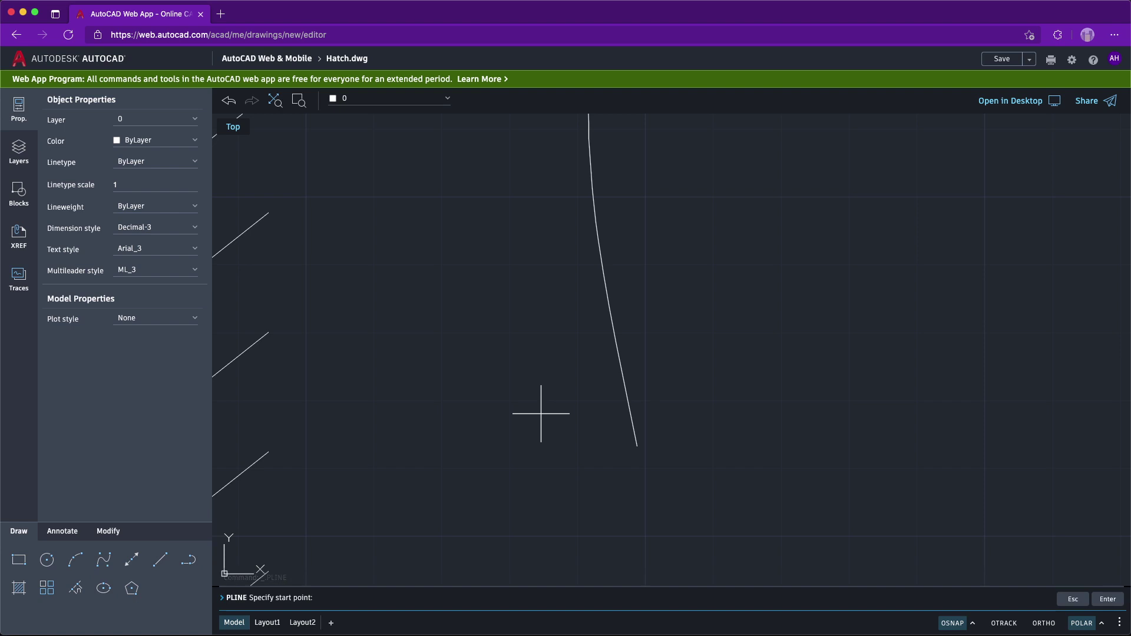
click(492, 357)
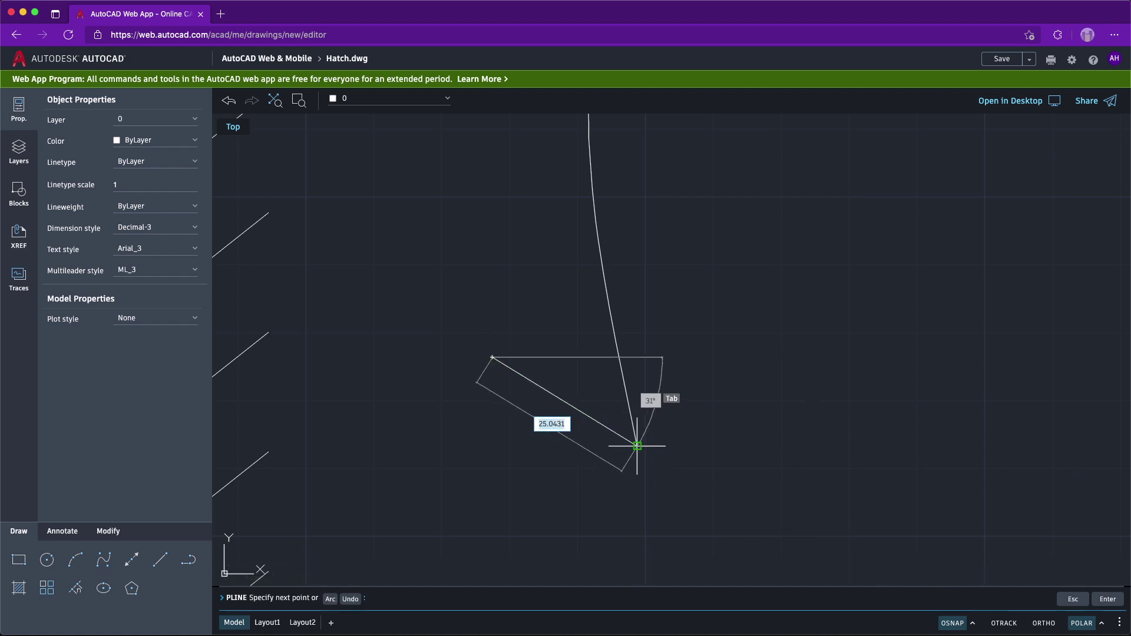
click(637, 446)
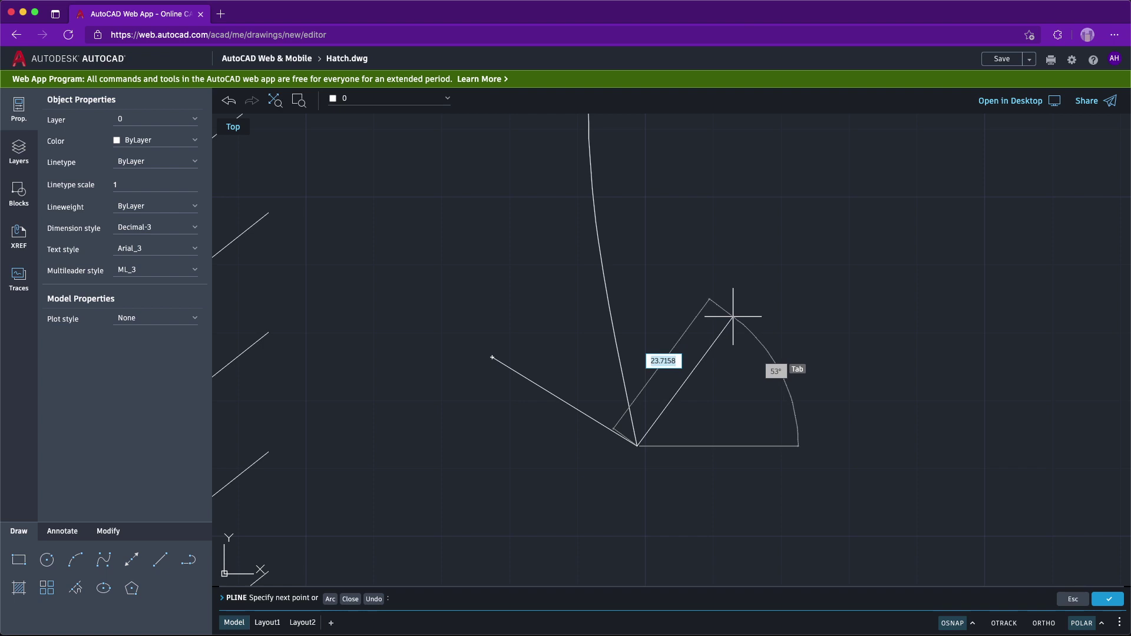
click(733, 316)
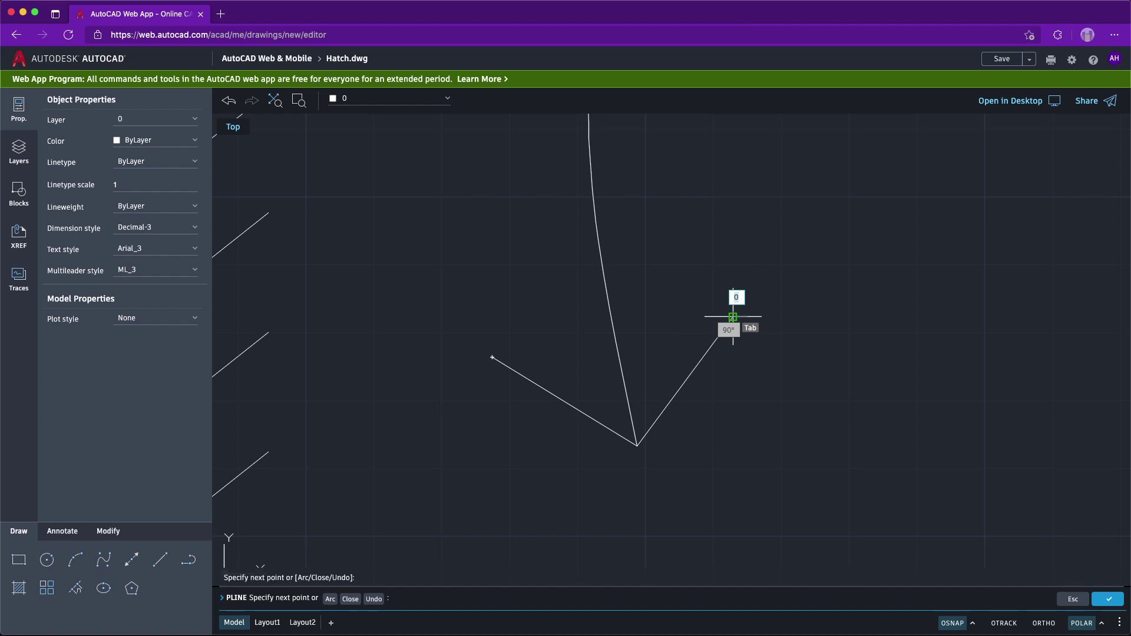
key(Return)
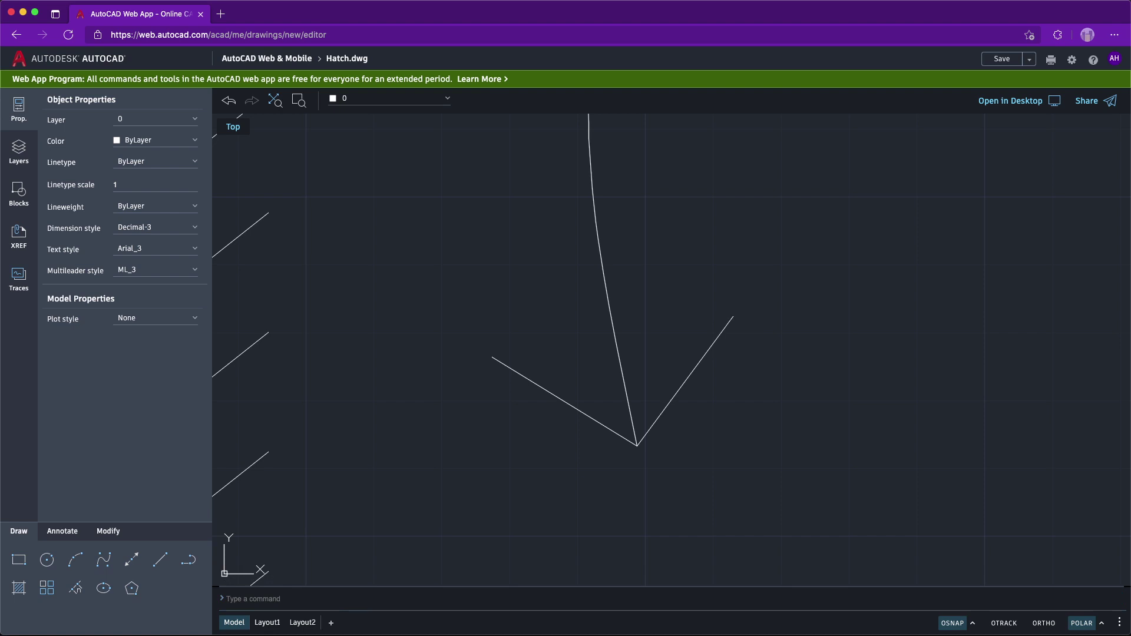
key(Escape)
scroll(744, 377, down, 2)
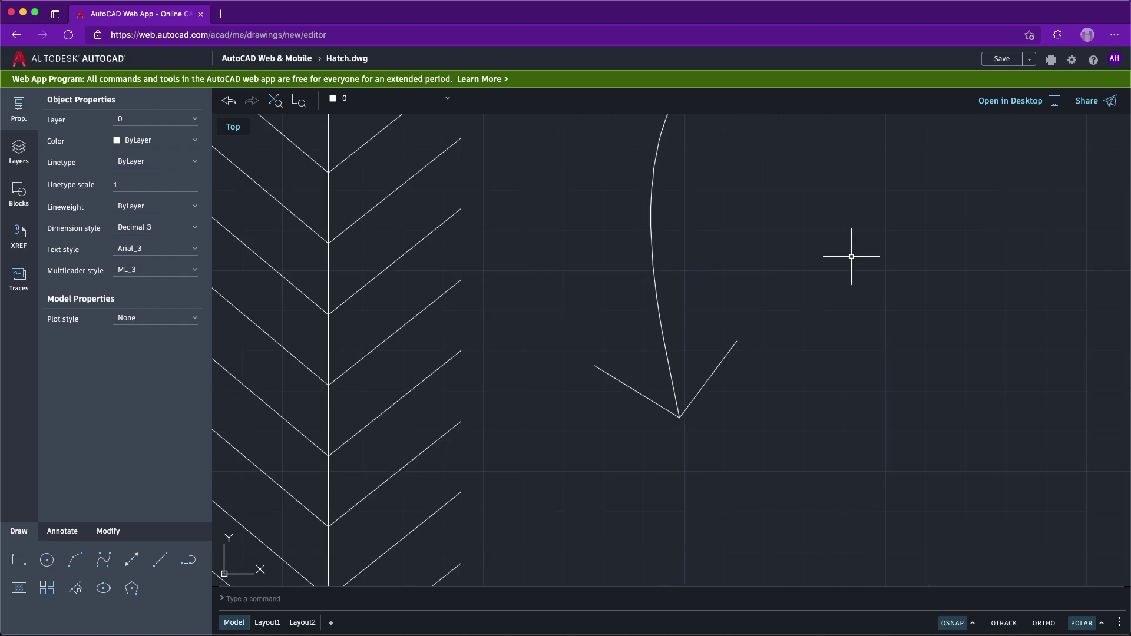
middle_drag(747, 346, 640, 440)
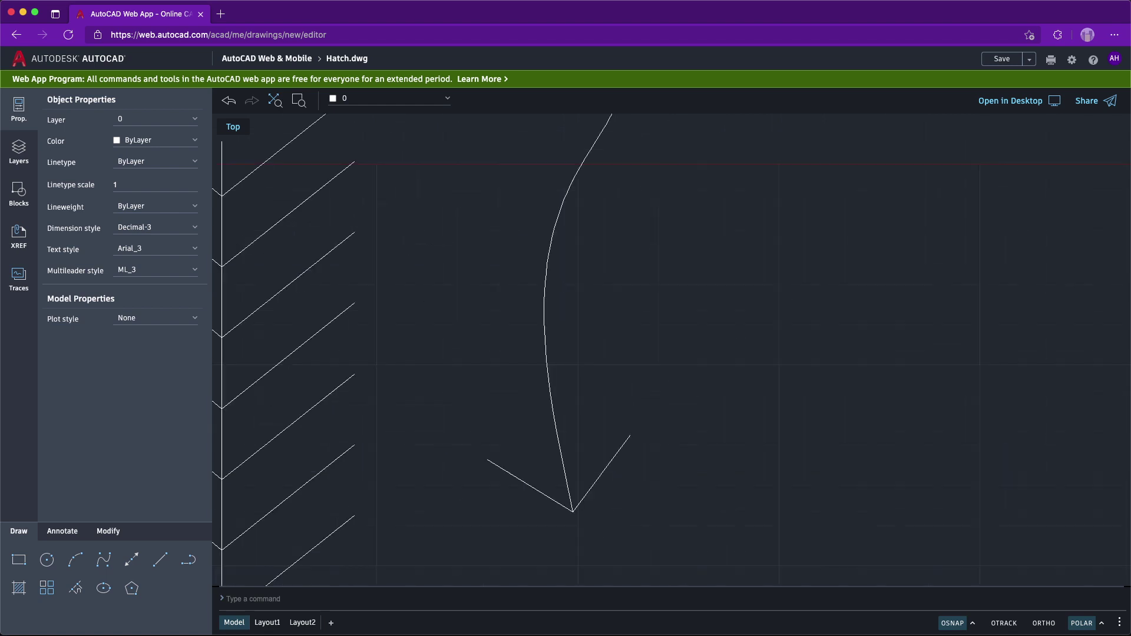
scroll(747, 343, down, 2)
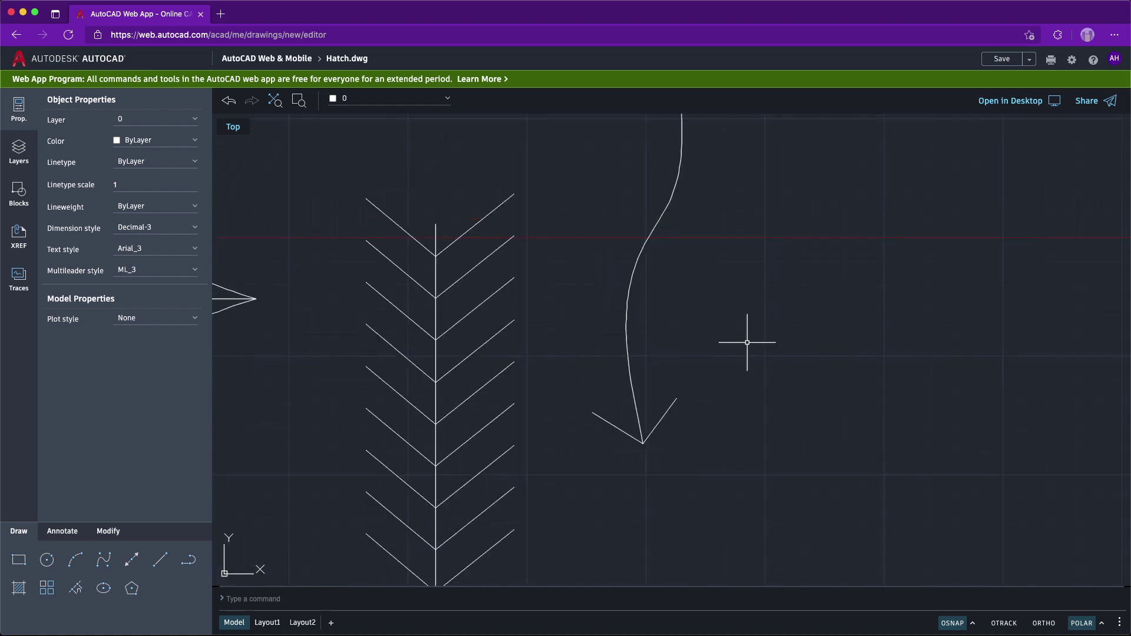
scroll(748, 336, down, 3)
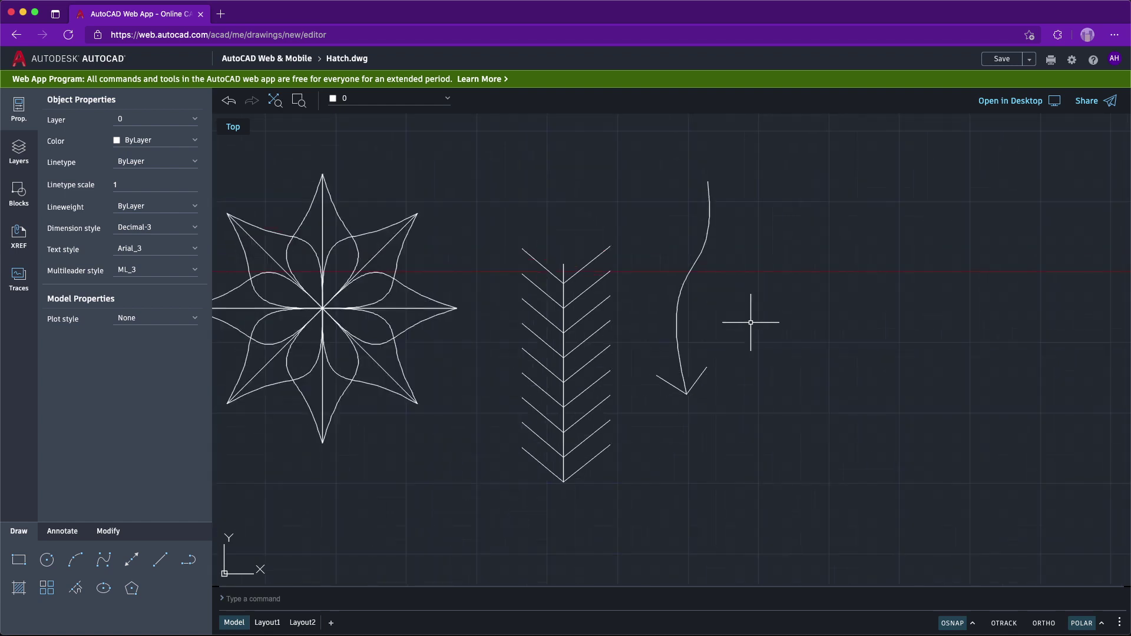
scroll(750, 323, down, 2)
scroll(733, 365, down, 2)
scroll(741, 362, up, 2)
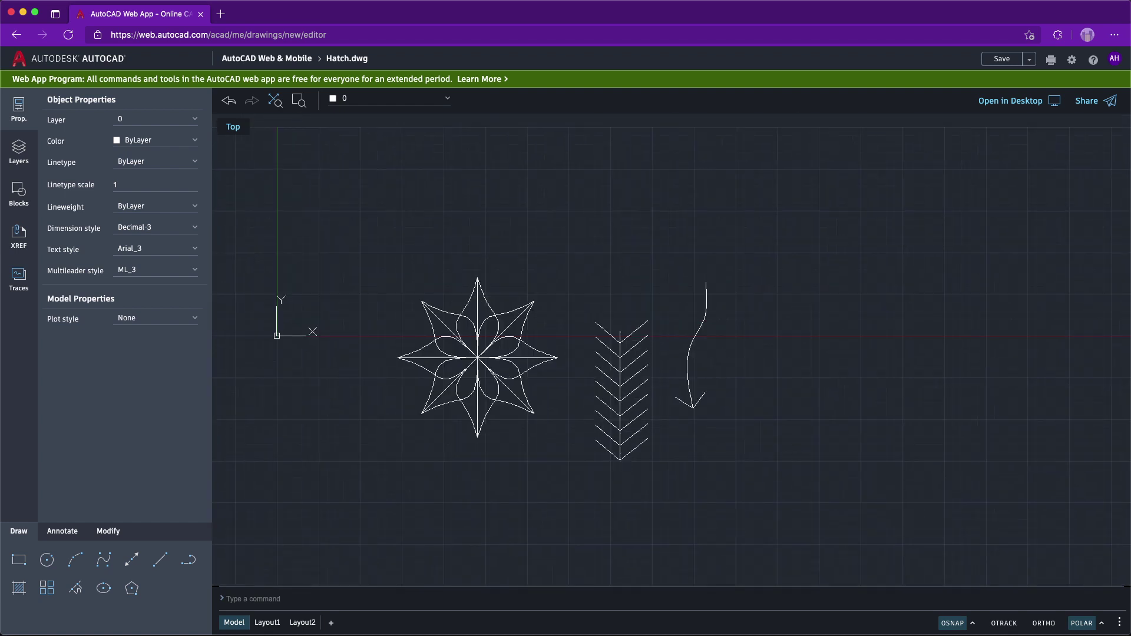
scroll(743, 355, up, 1)
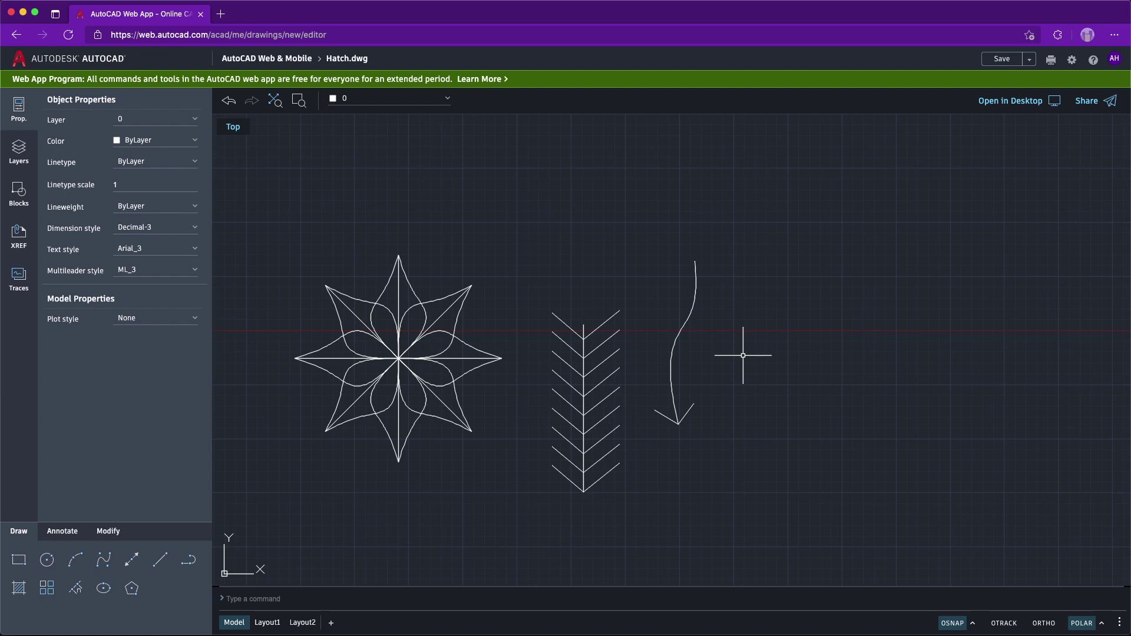
scroll(743, 356, up, 1)
scroll(743, 355, up, 2)
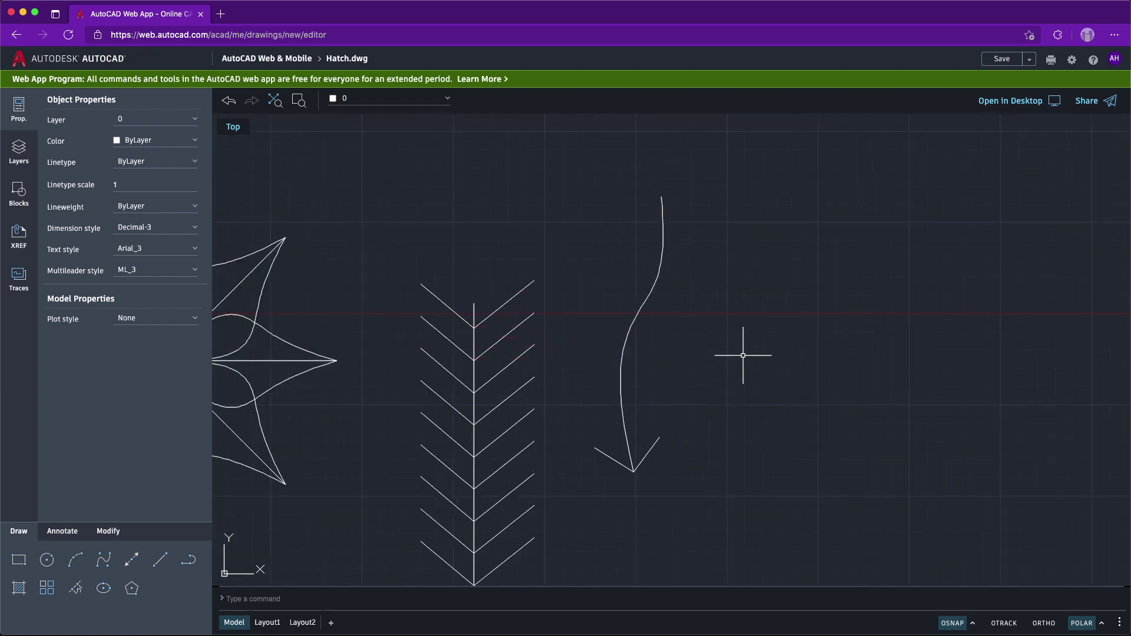
scroll(742, 355, up, 1)
scroll(743, 355, up, 1)
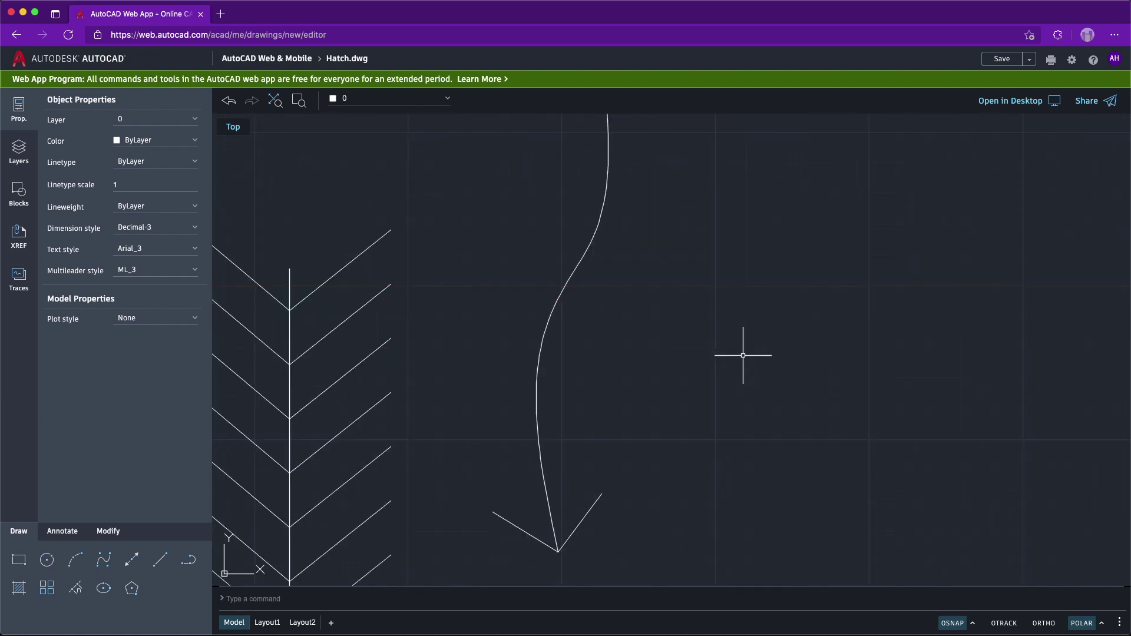
scroll(743, 355, down, 1)
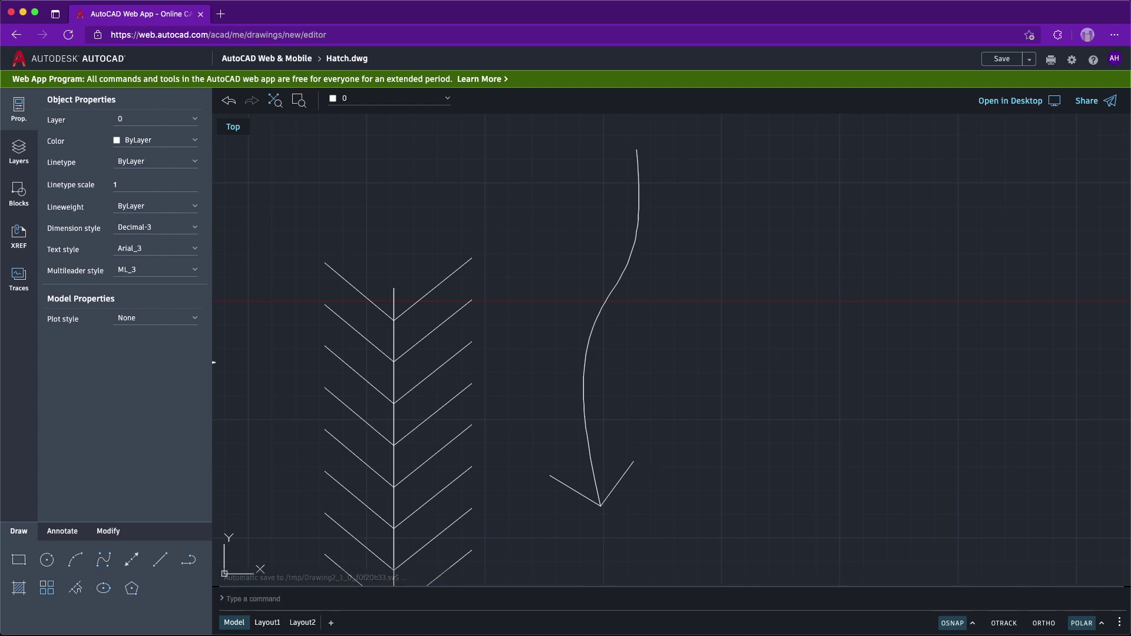
Step: Create a path array of the V polyline using the curved spline as the path
click(627, 467)
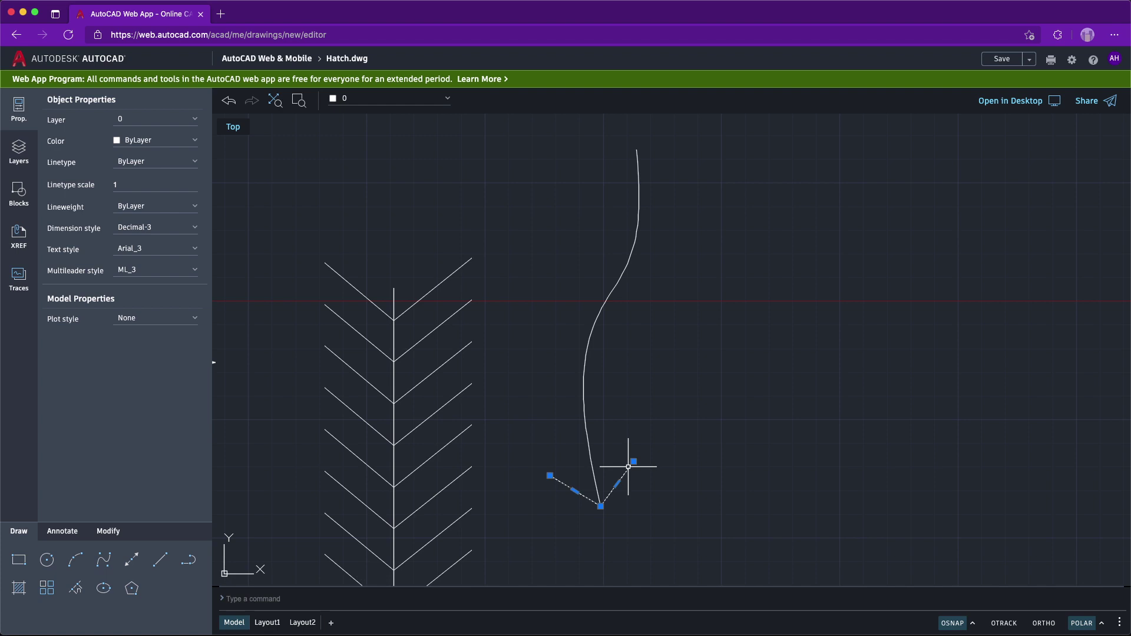
text(ar)
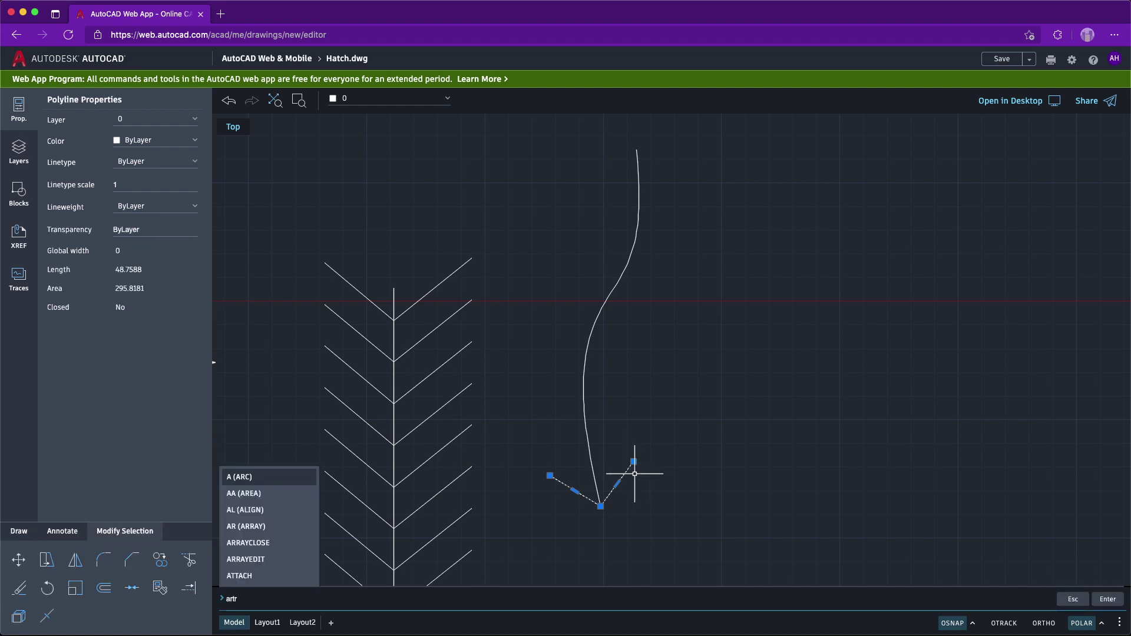
text(tr)
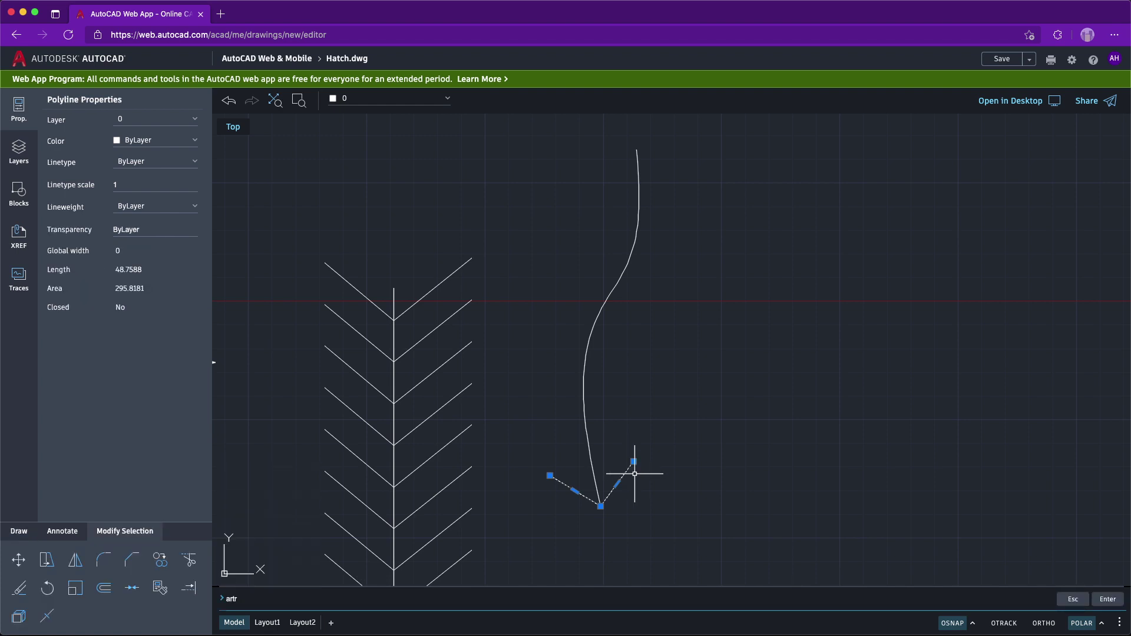
key(BackSpace)
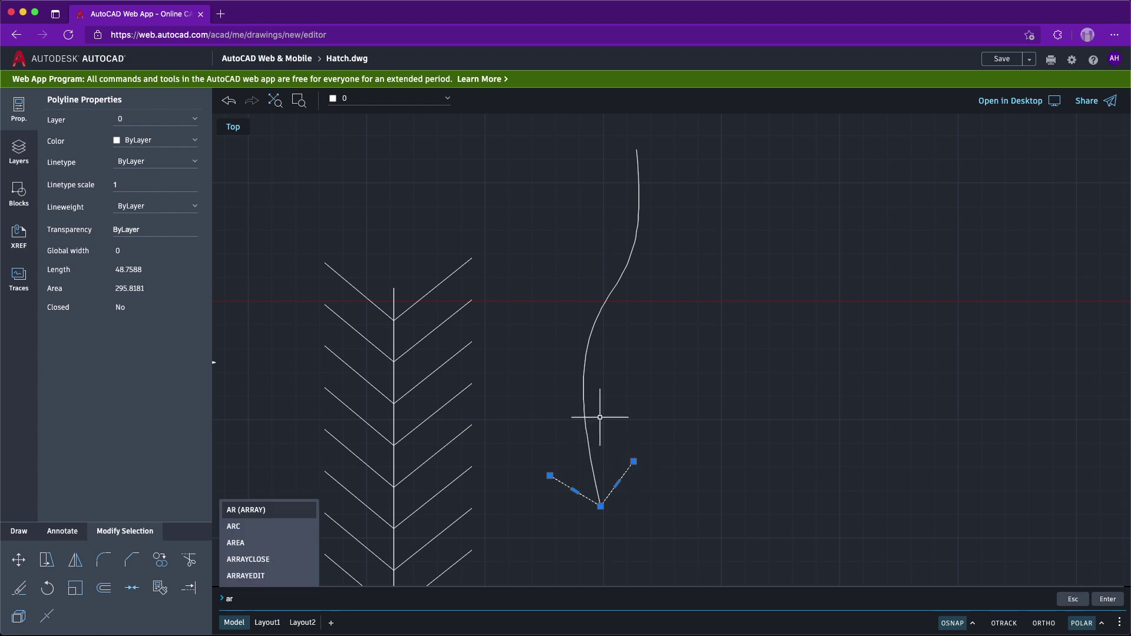
click(283, 511)
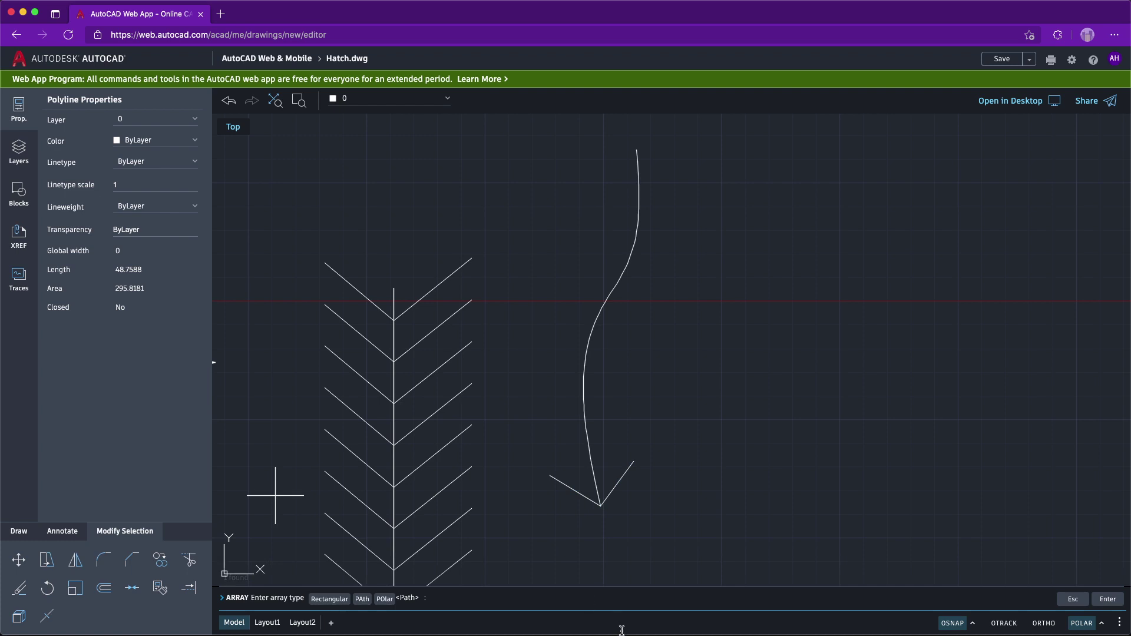
click(363, 599)
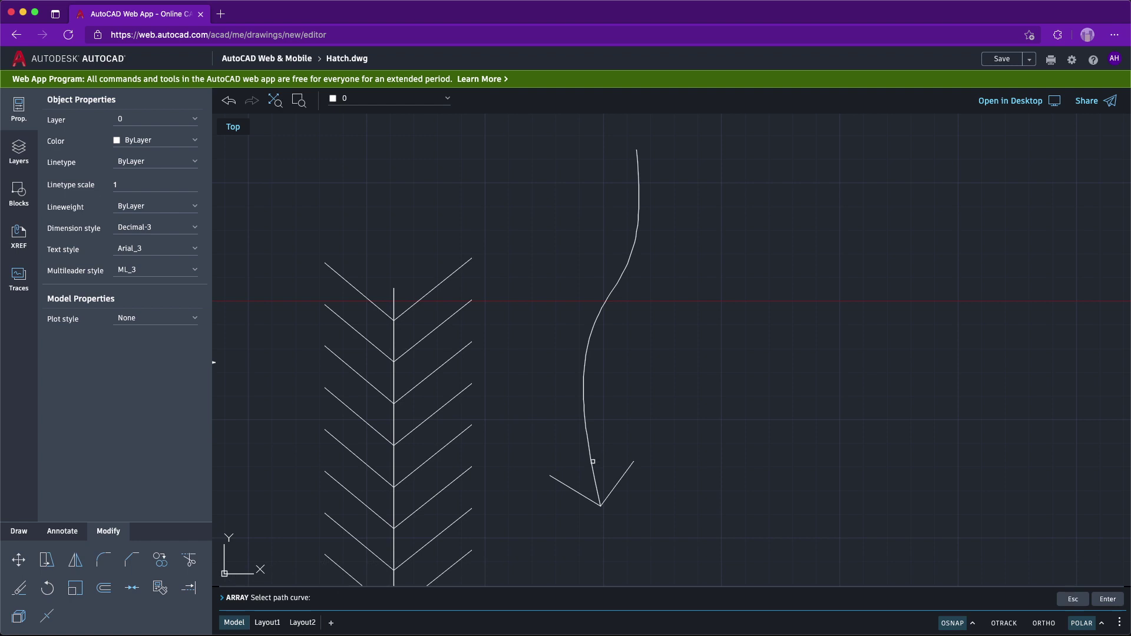
click(591, 461)
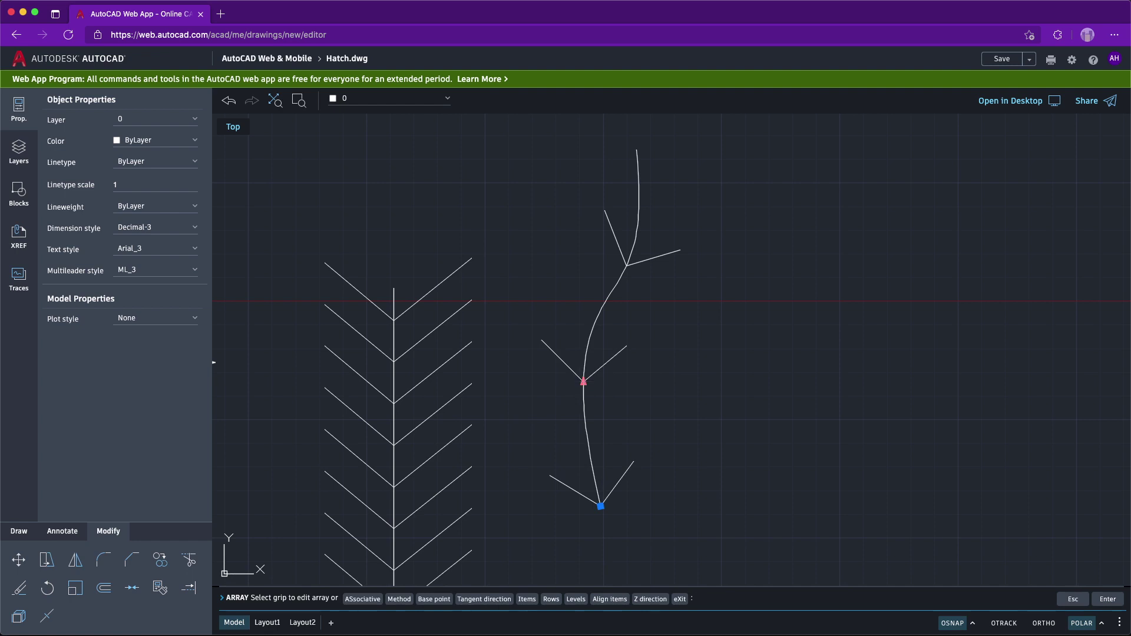
Step: Shorten the item spacing so the V copies fill the curved stem, then finish the array
click(583, 382)
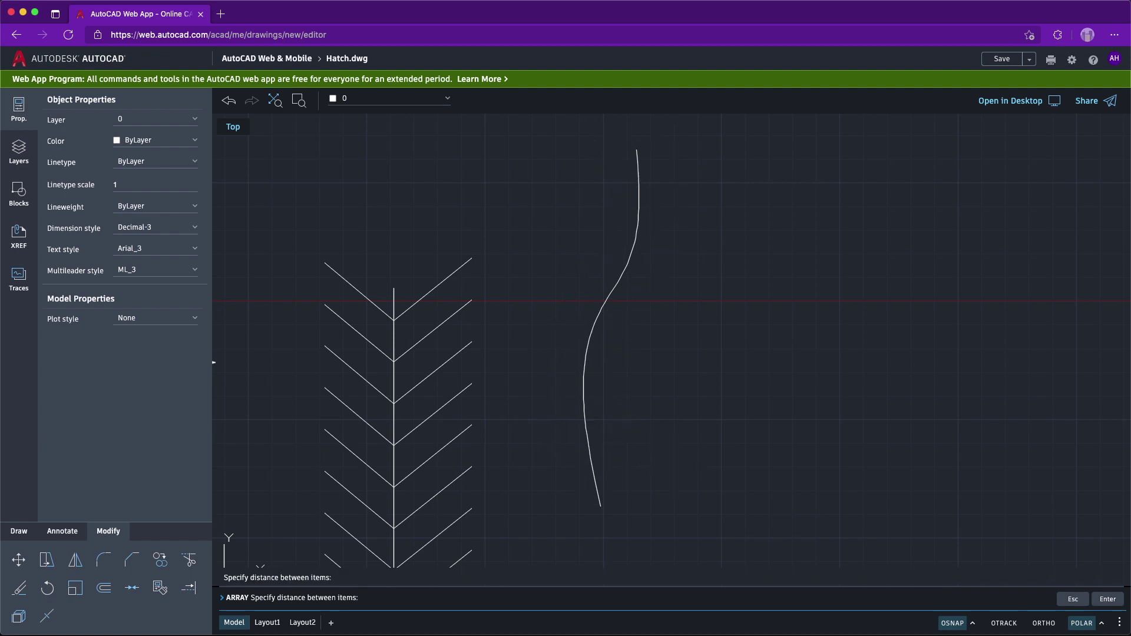
key(Return)
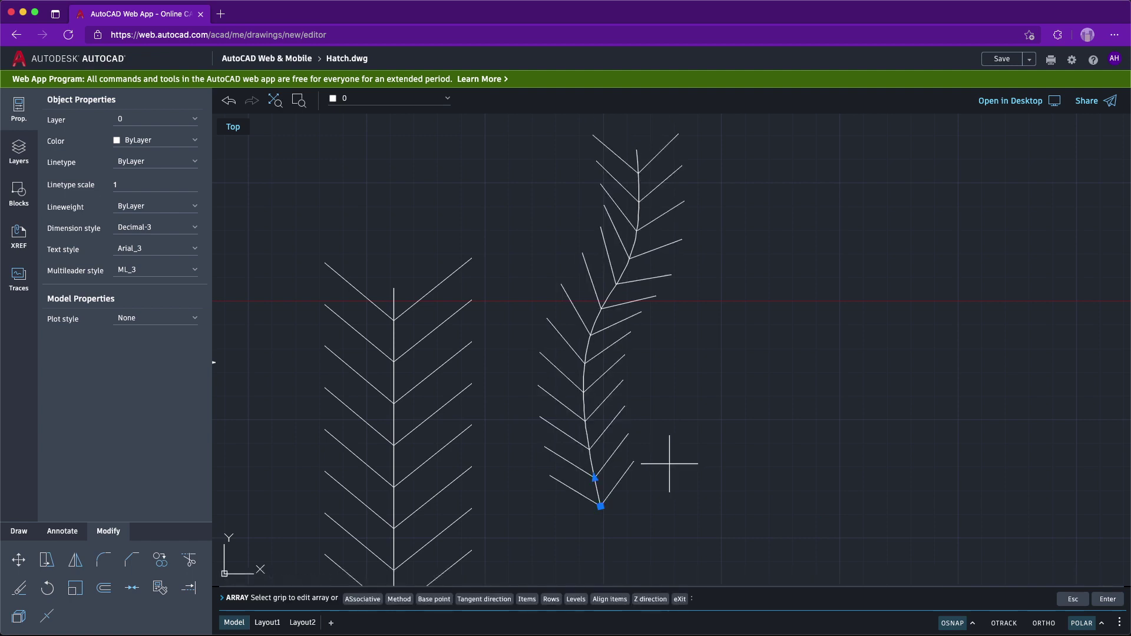
key(Return)
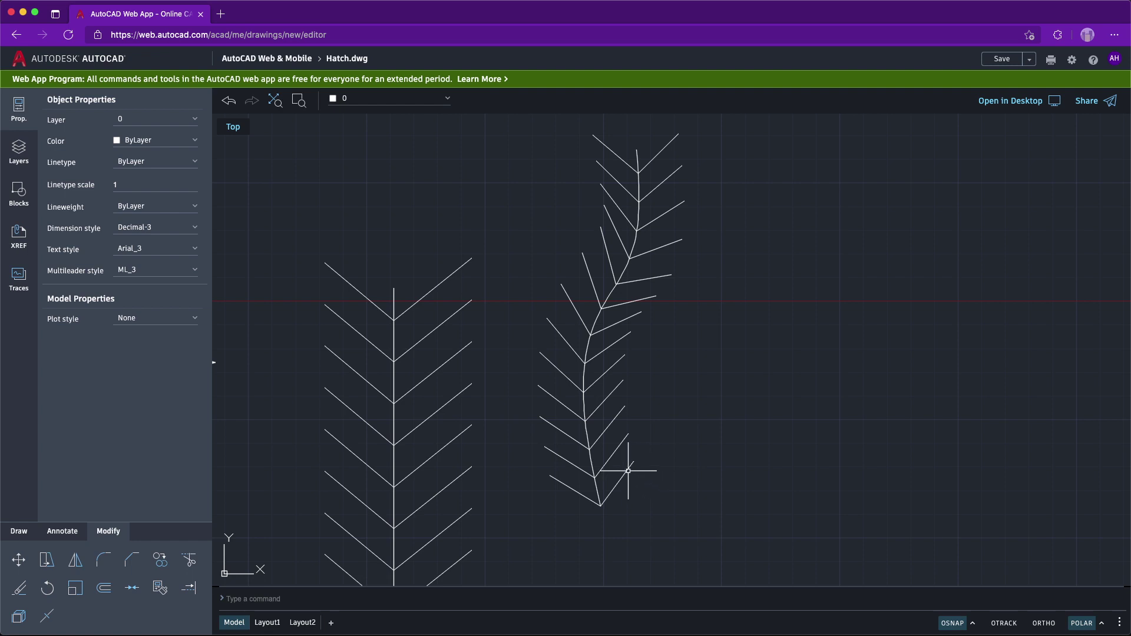
Step: Window-select the curved leaf's path array and EXPLODE it into separate V polylines
click(628, 470)
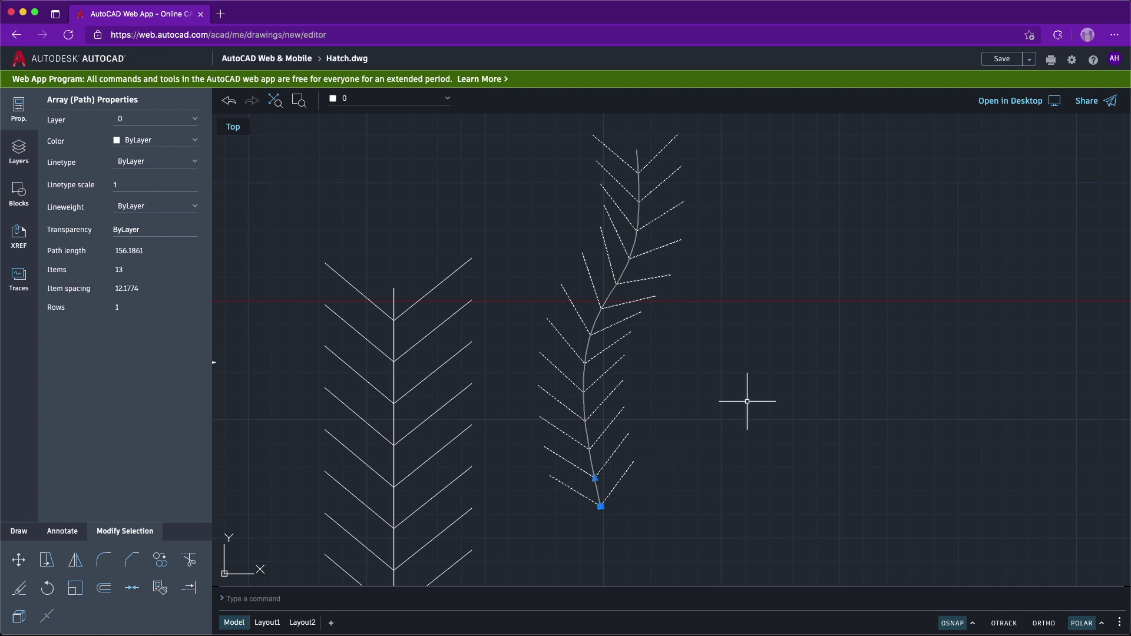
key(Escape)
scroll(685, 387, down, 1)
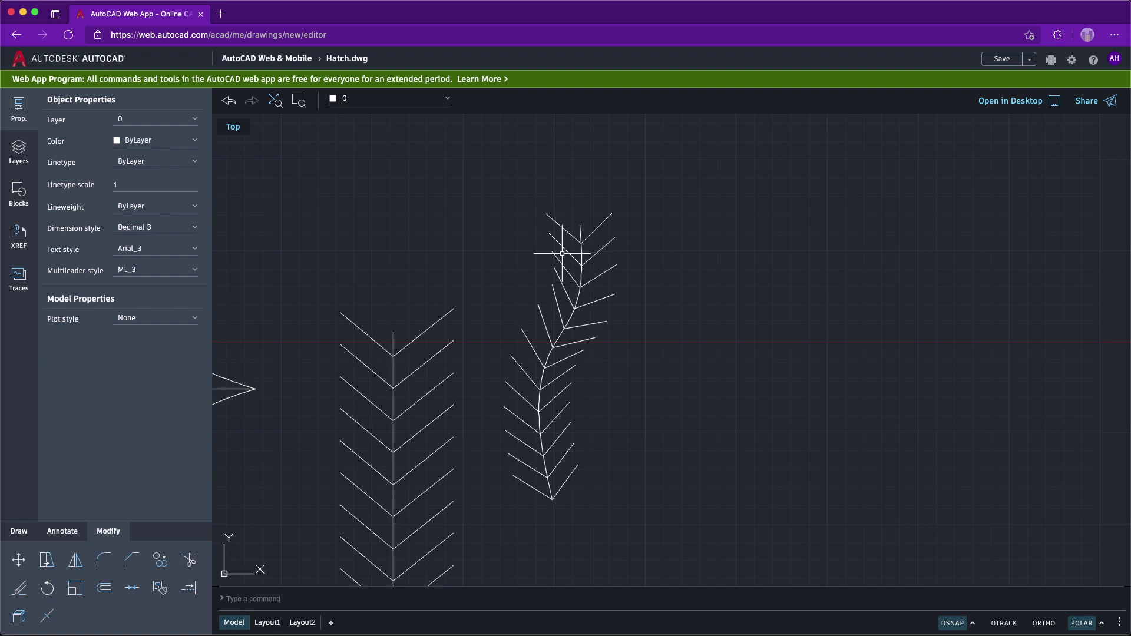
click(481, 187)
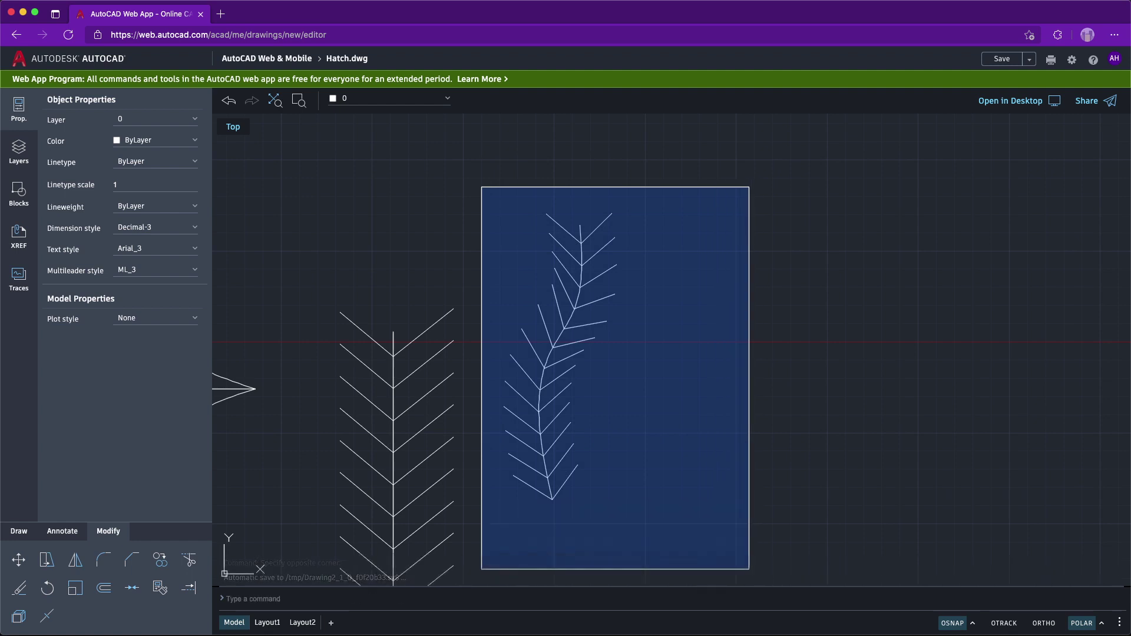
click(748, 569)
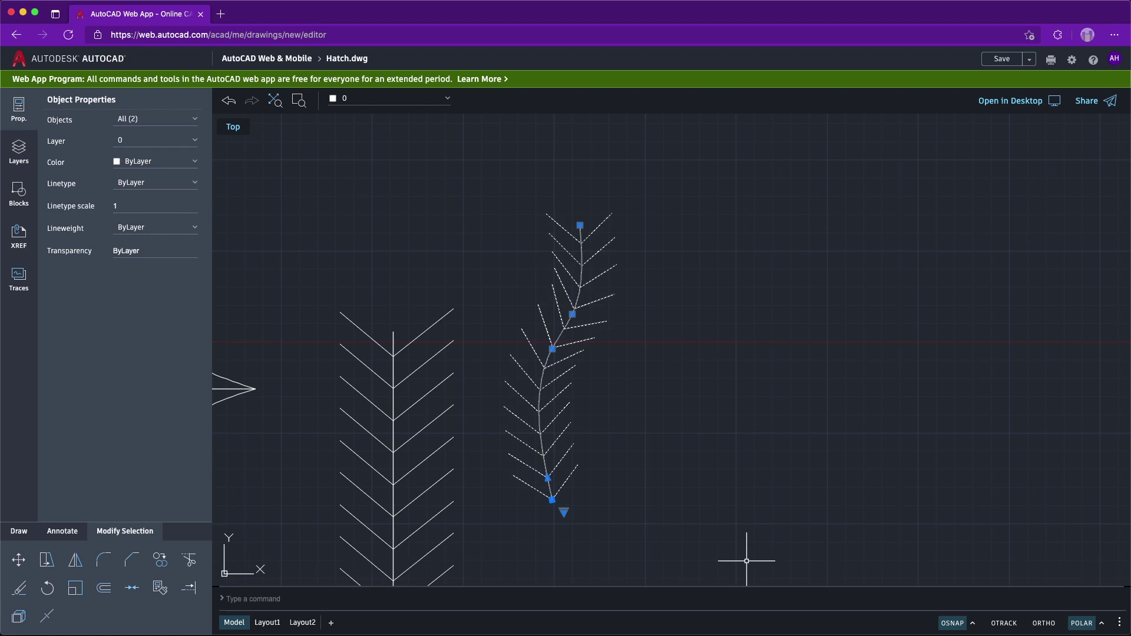
text(exp)
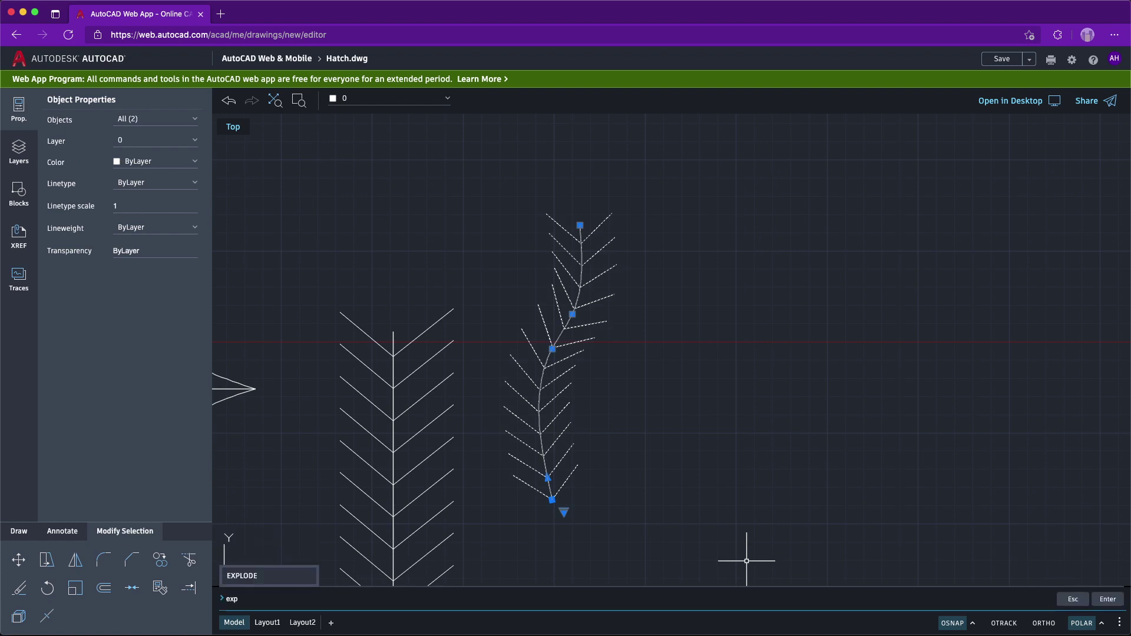
text(lo)
click(269, 581)
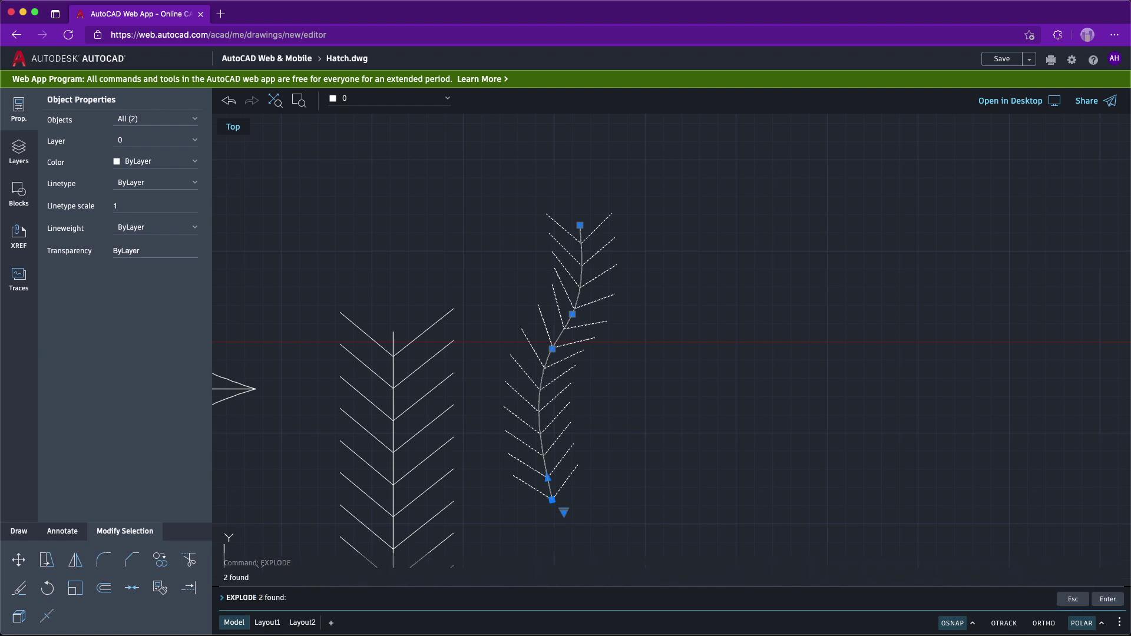
key(Return)
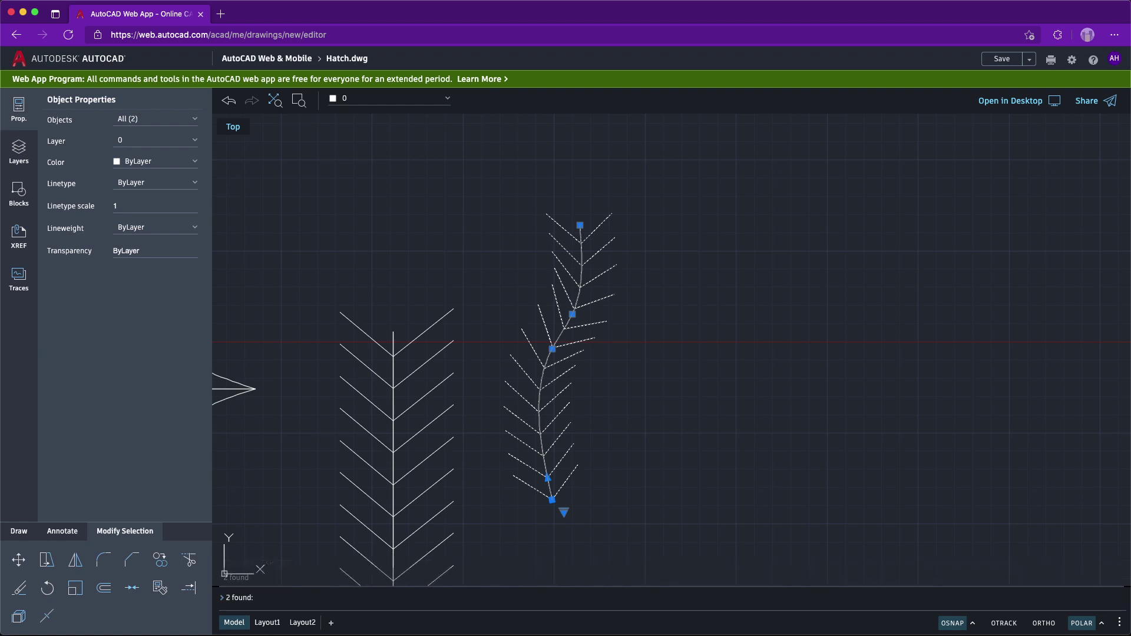
key(Escape)
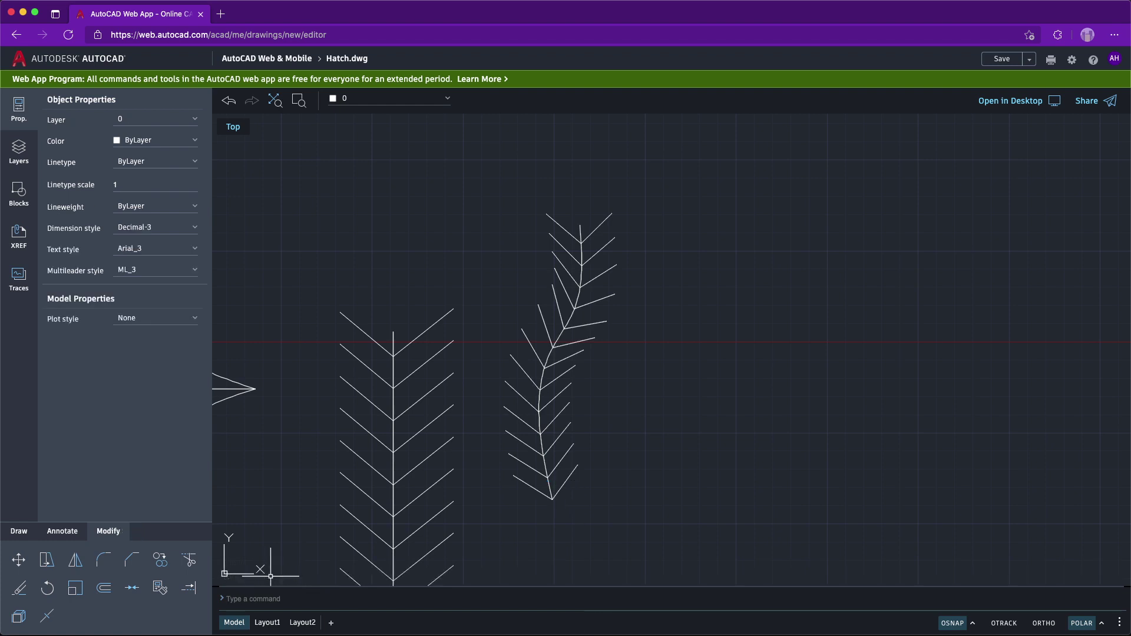
click(550, 442)
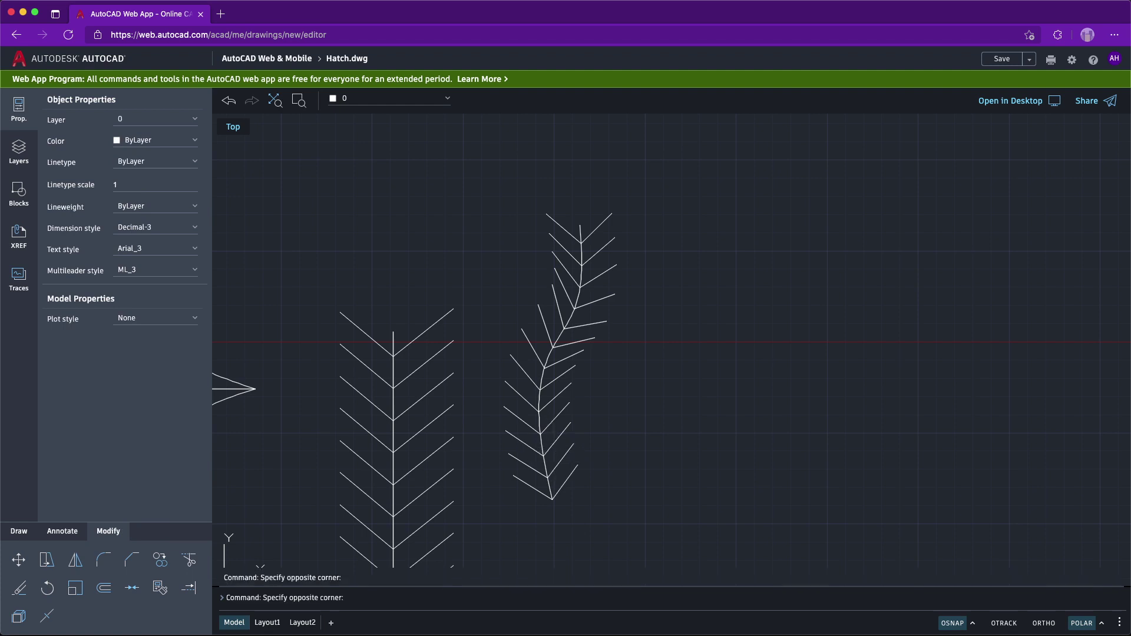
key(Escape)
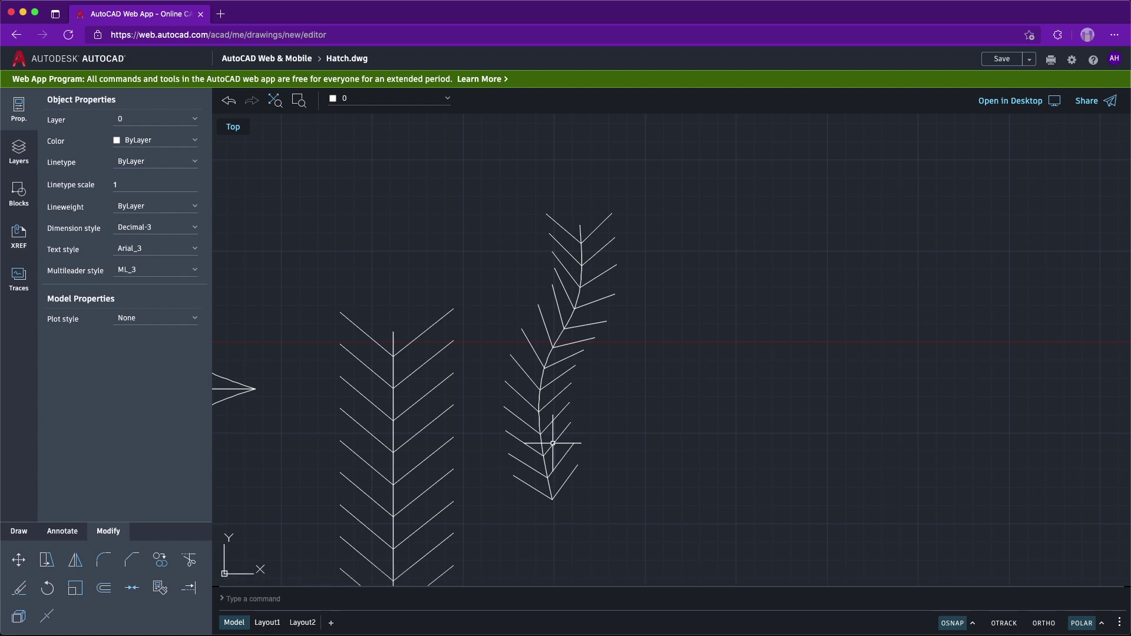
click(553, 442)
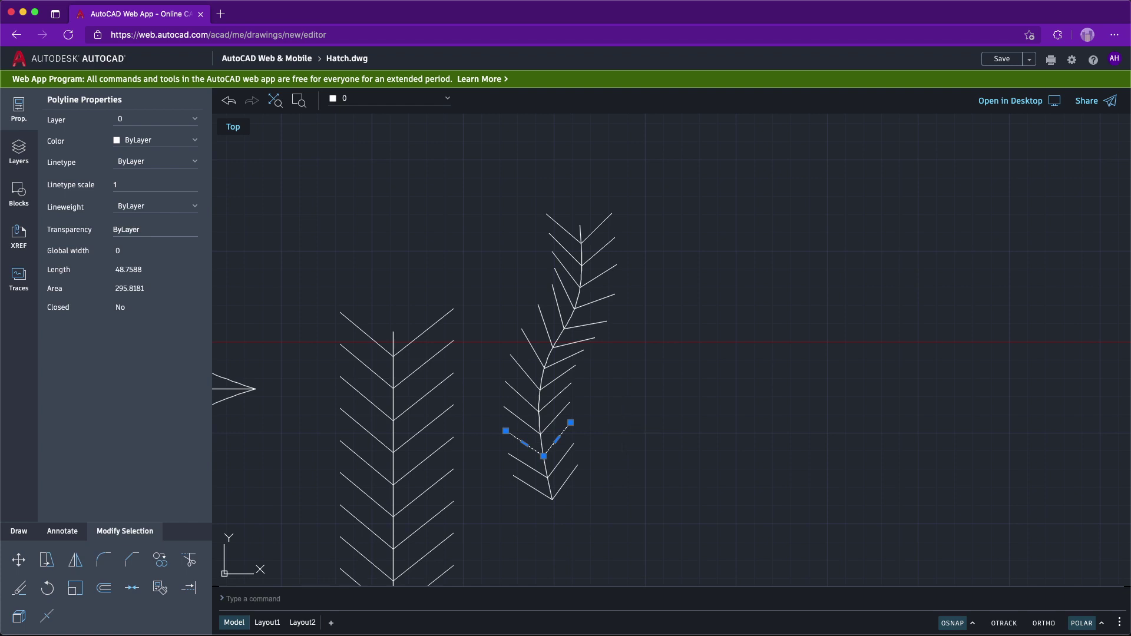
key(Escape)
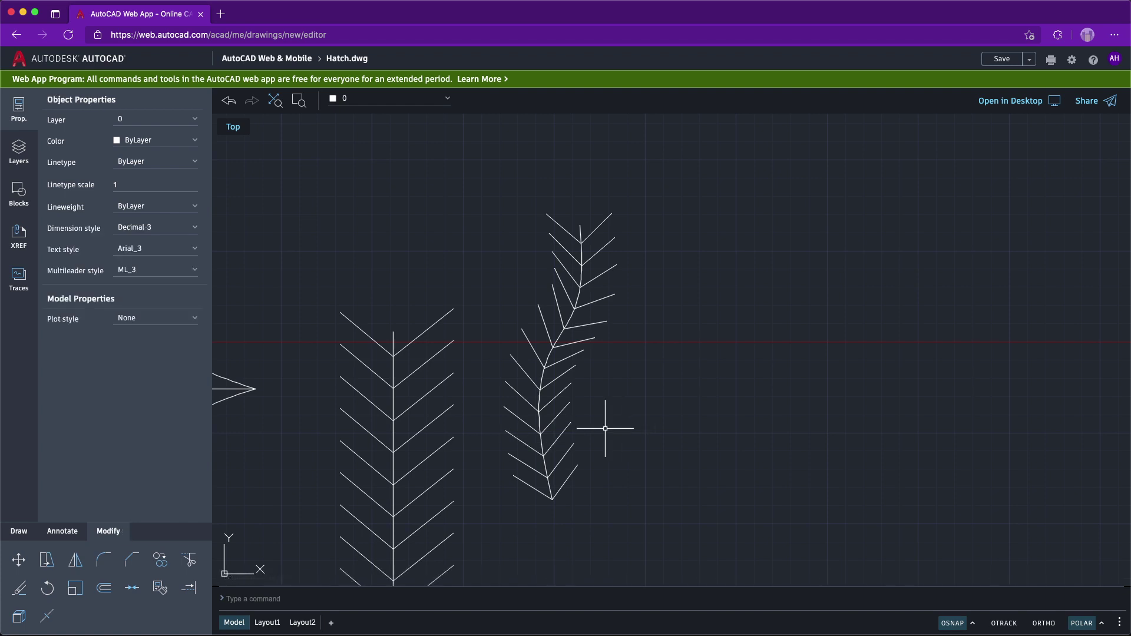
scroll(604, 428, up, 2)
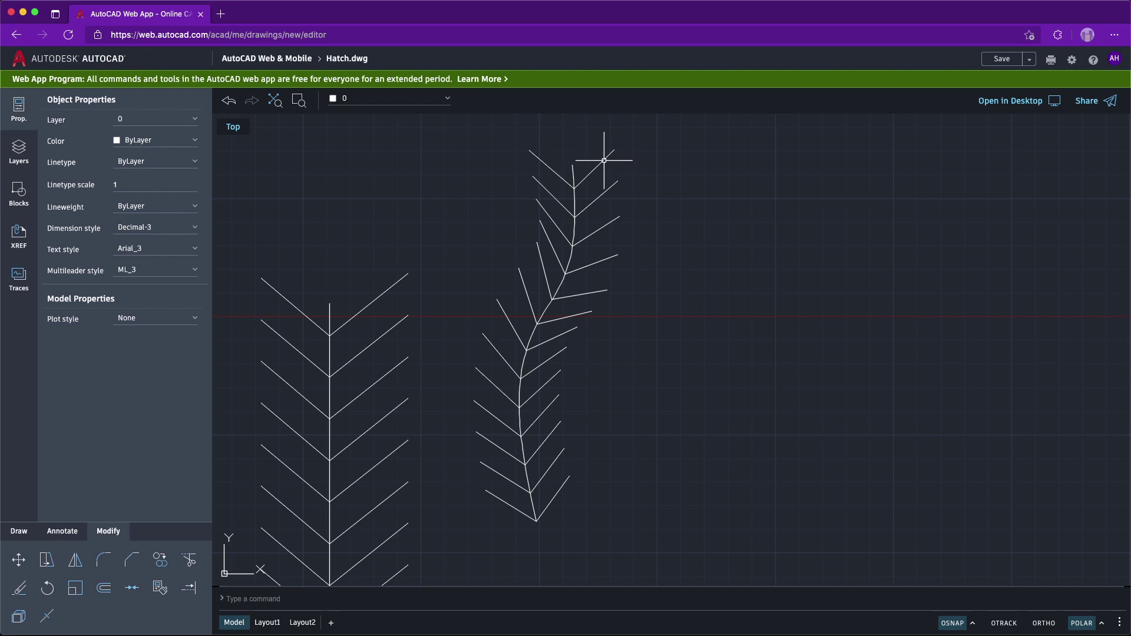
Step: Scale the curved leaf's topmost V down about its tip with SCALE so the leaf tapers
click(604, 160)
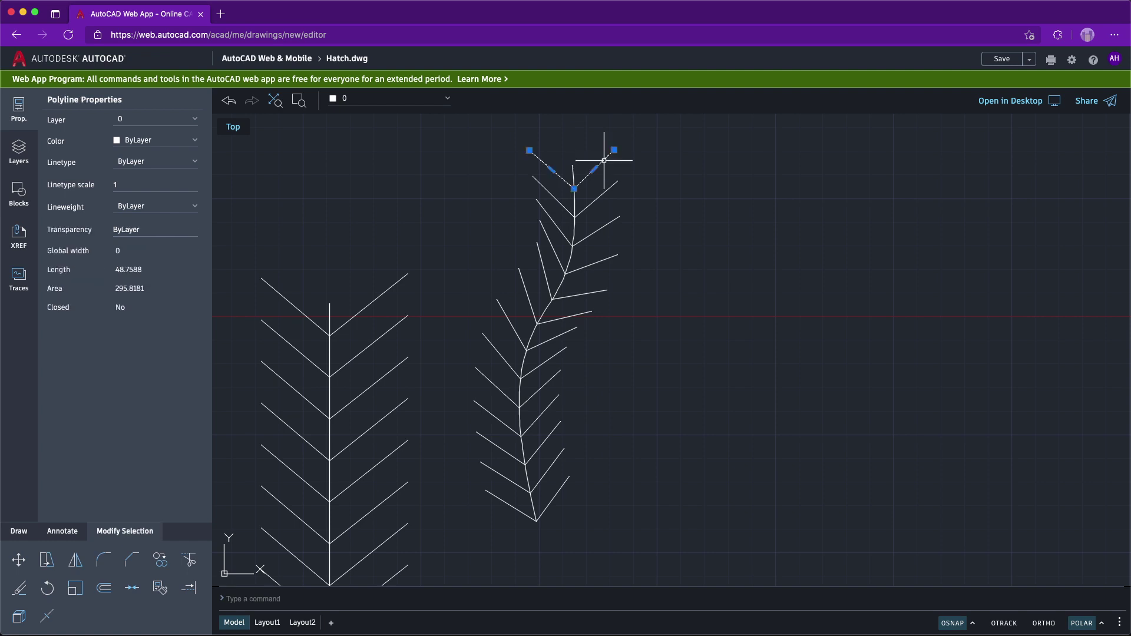
text(s)
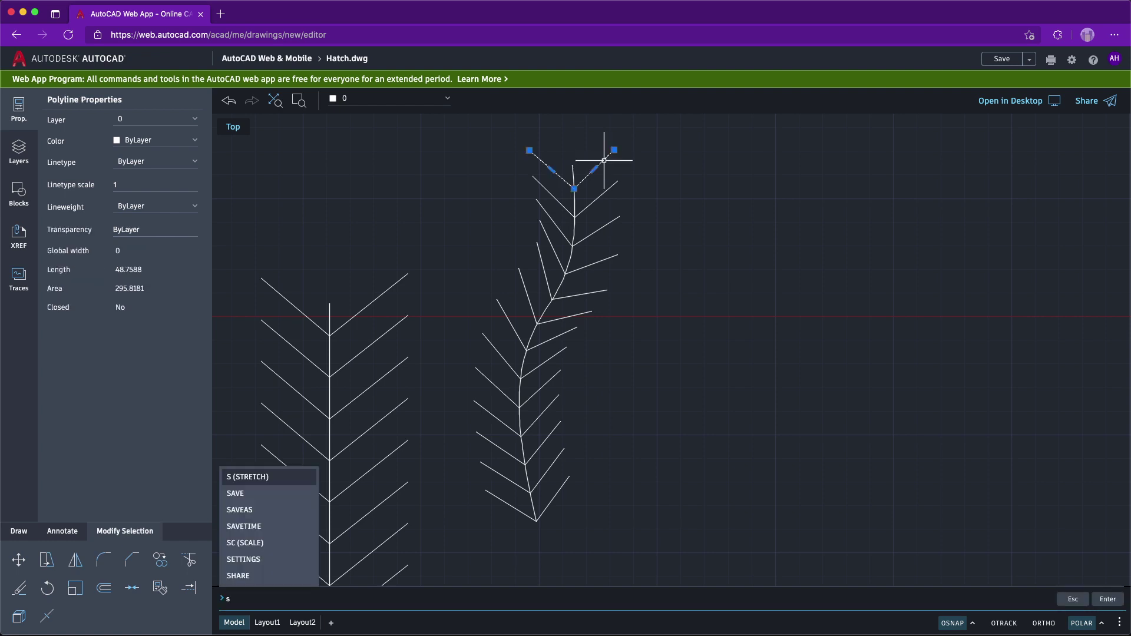
text(c)
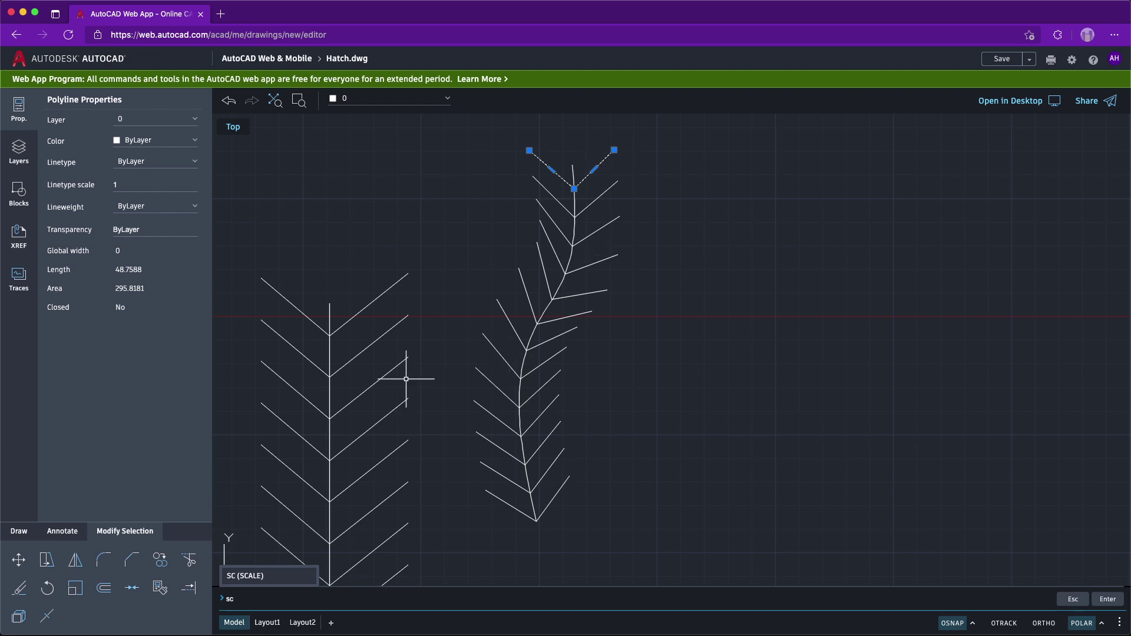
click(262, 585)
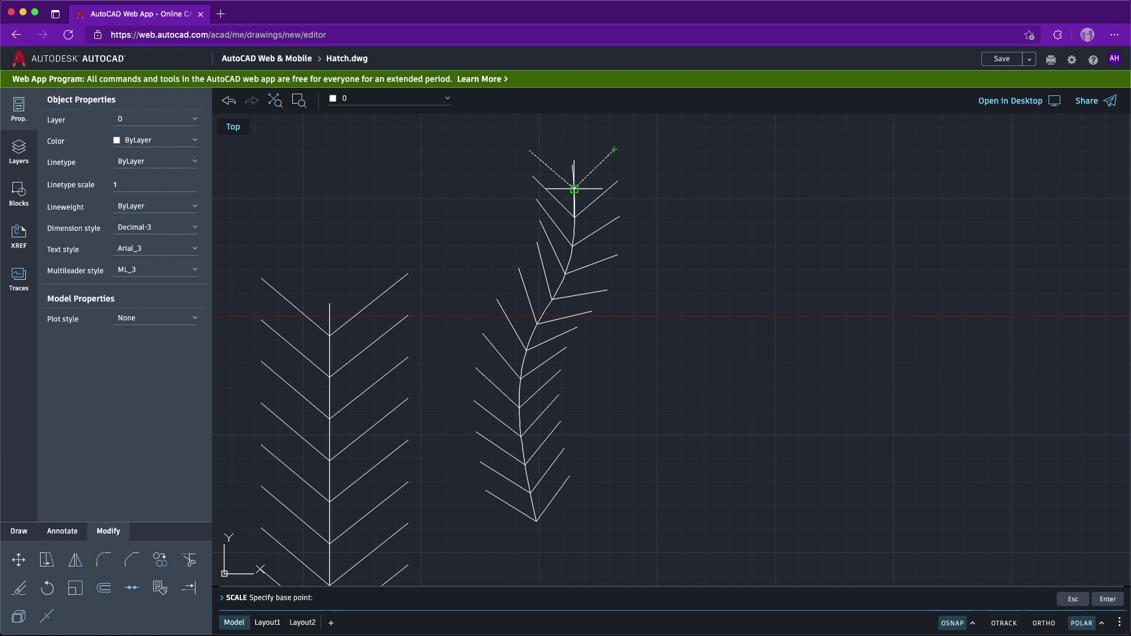
click(574, 189)
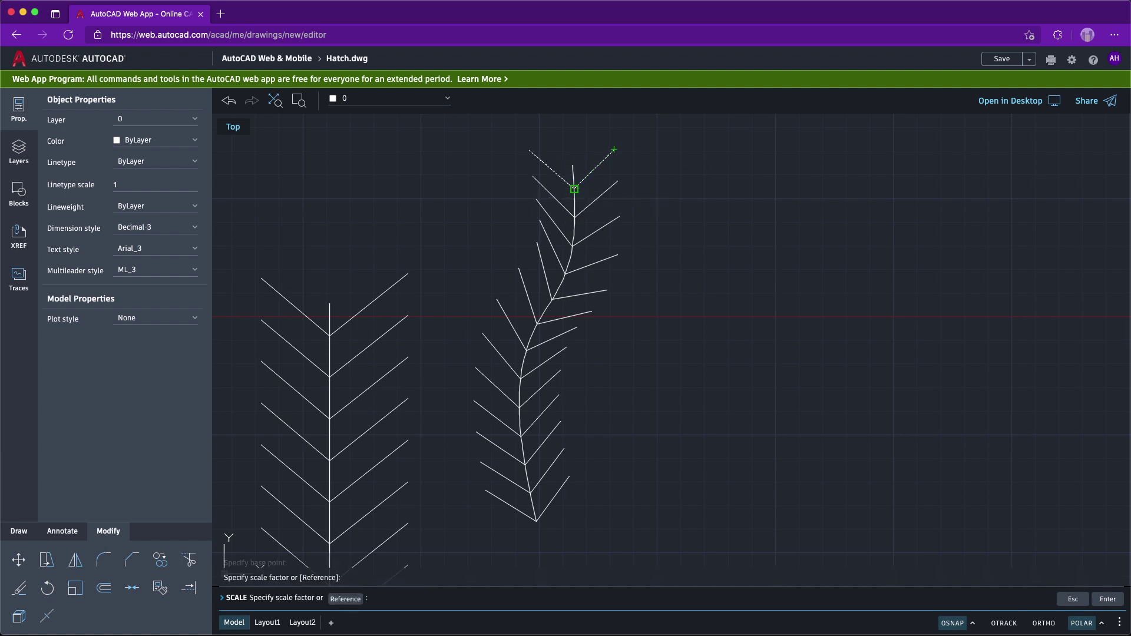
click(574, 189)
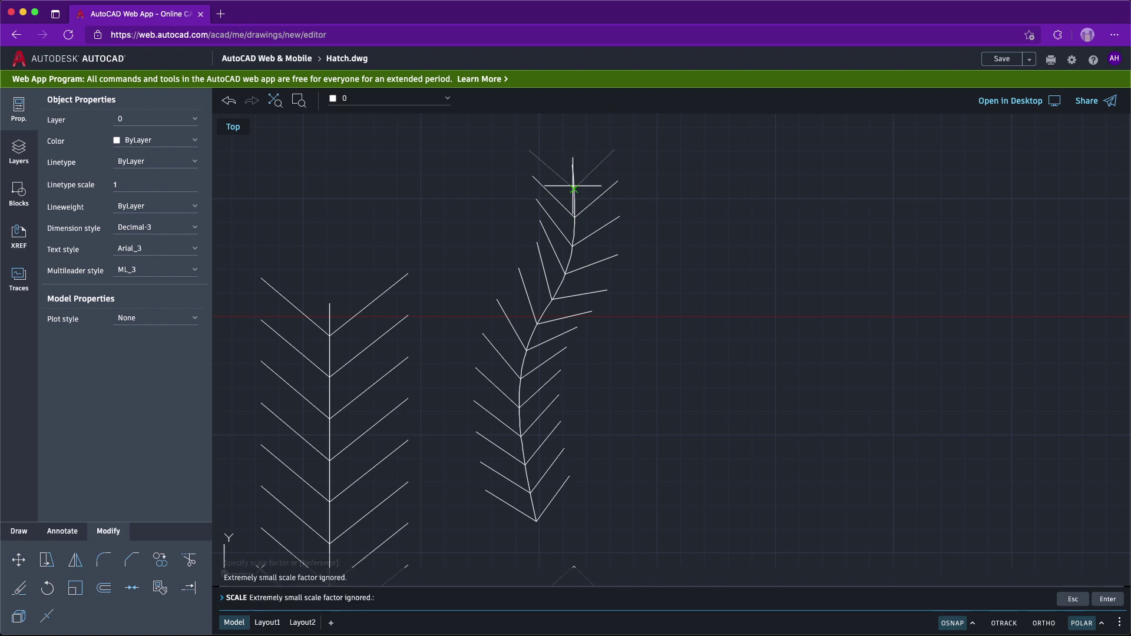
click(574, 188)
click(573, 188)
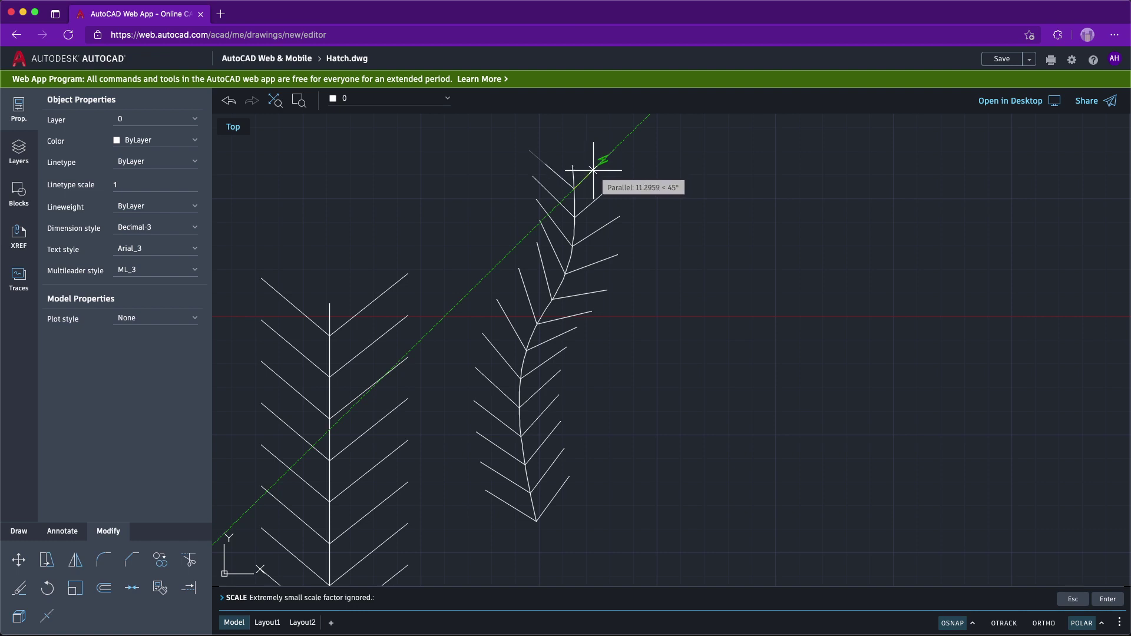
click(592, 170)
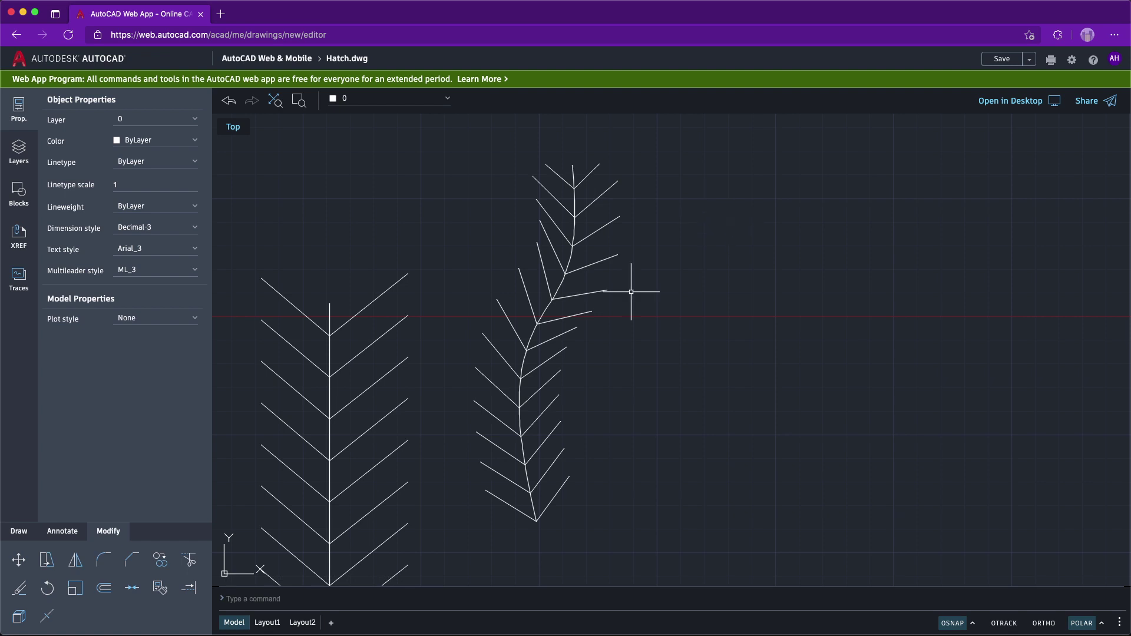
scroll(992, 378, down, 3)
scroll(672, 347, left, 3)
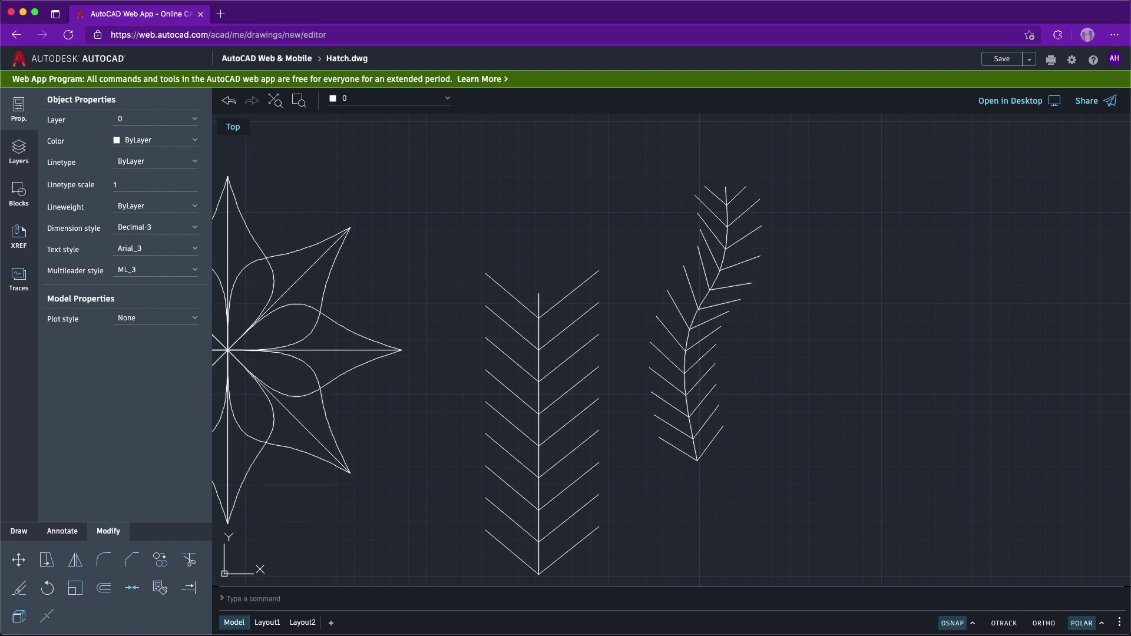
scroll(1116, 372, down, 3)
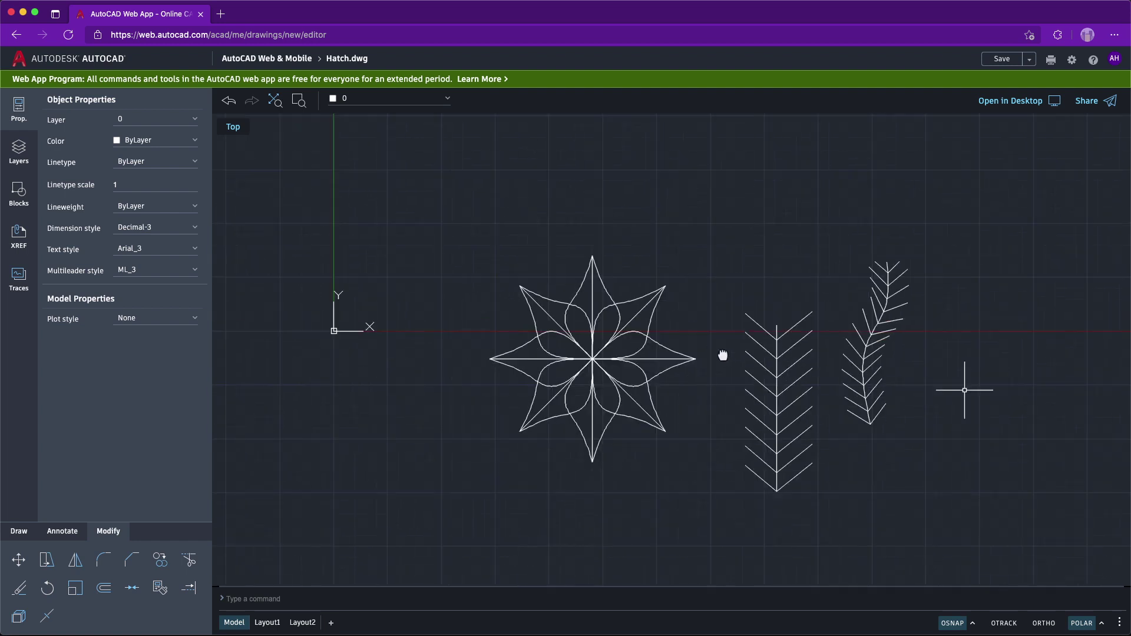
scroll(719, 356, right, 5)
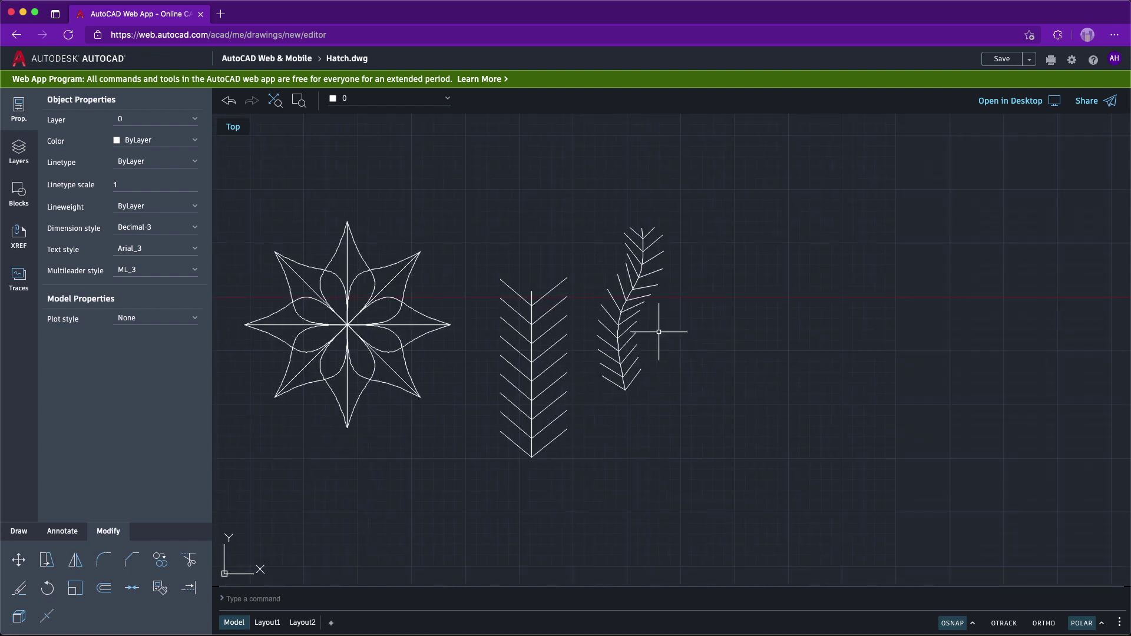
click(680, 424)
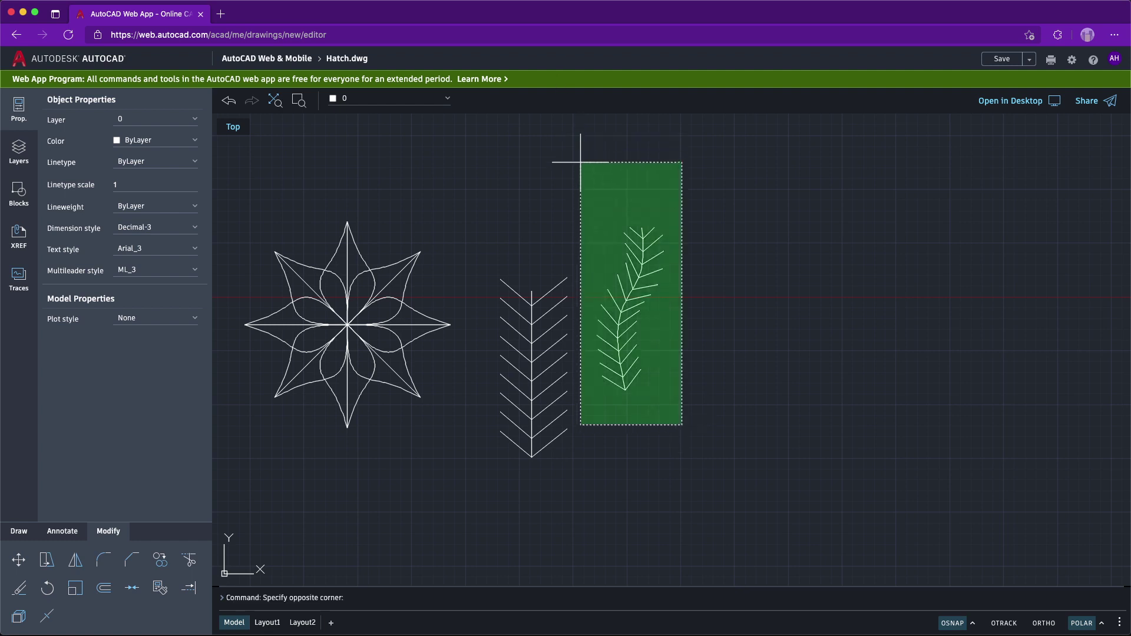
click(580, 164)
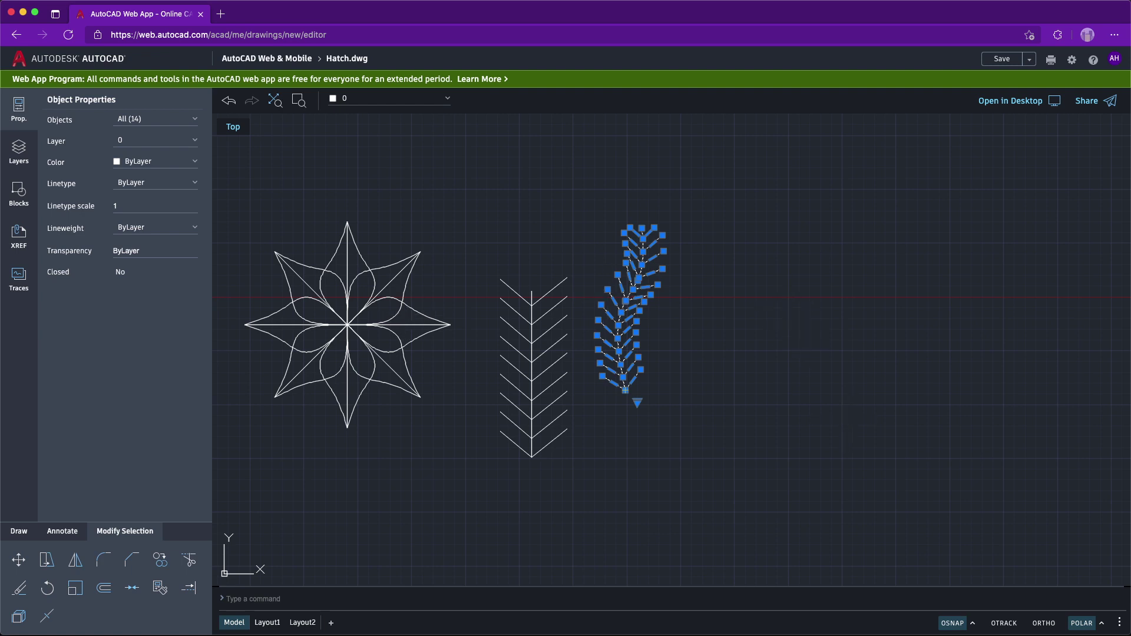
key(Escape)
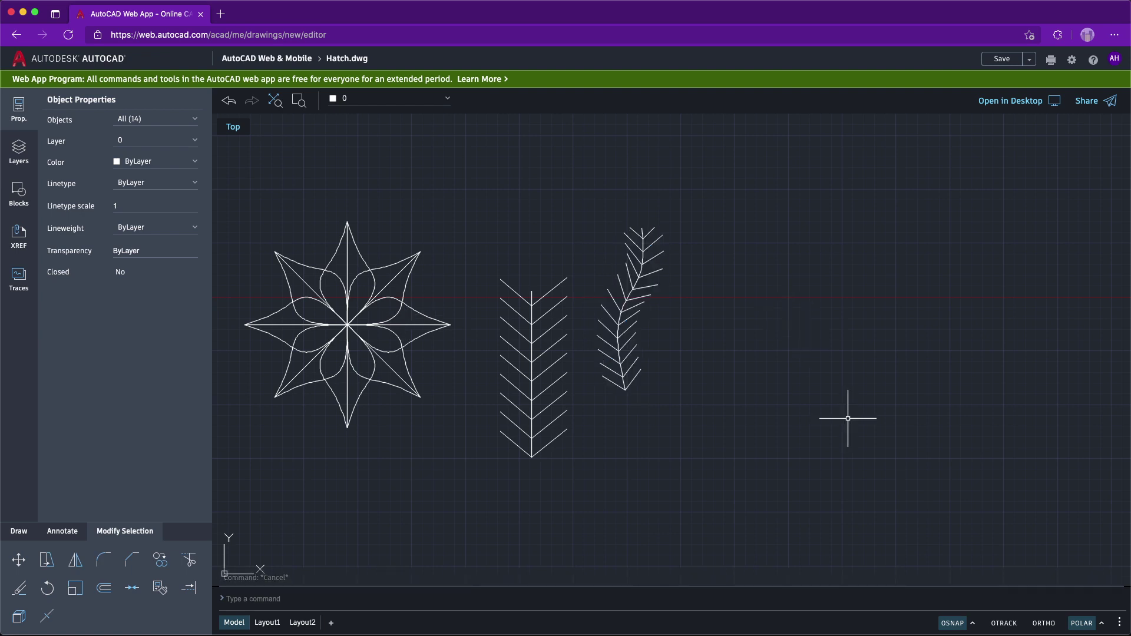